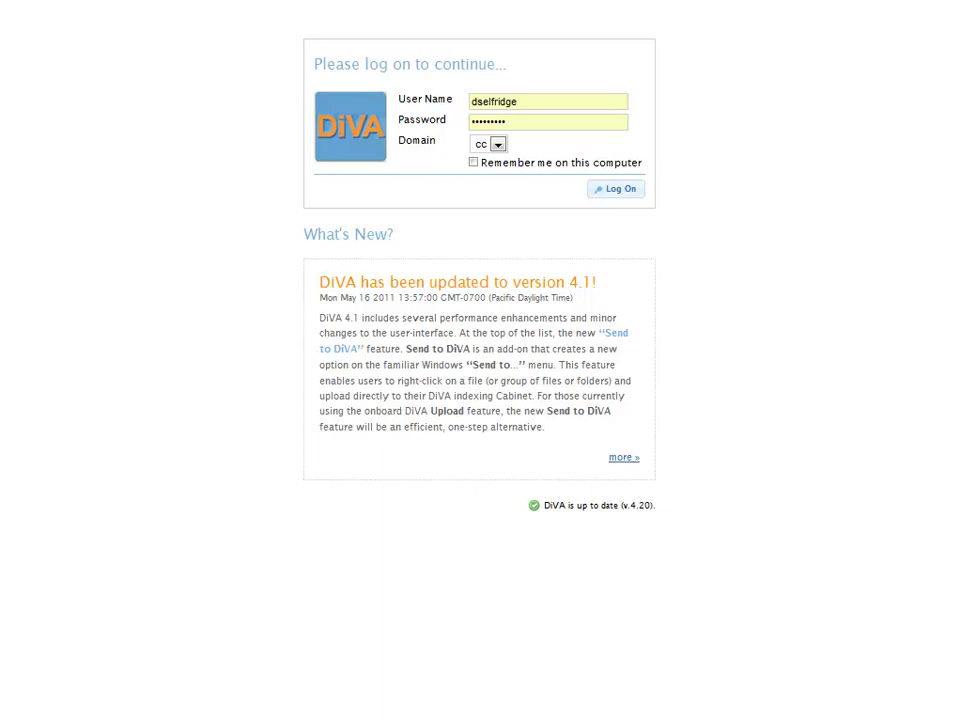
# Step: Log on with the prefilled credentials and go to the document indexing area
pyautogui.click(606, 190)
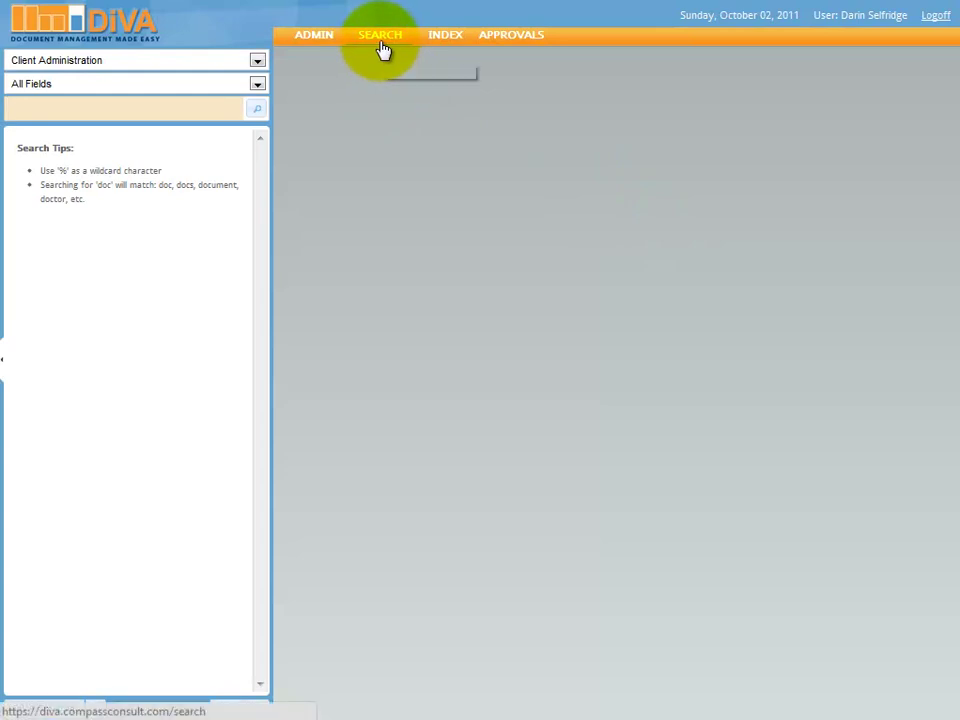
pyautogui.click(453, 43)
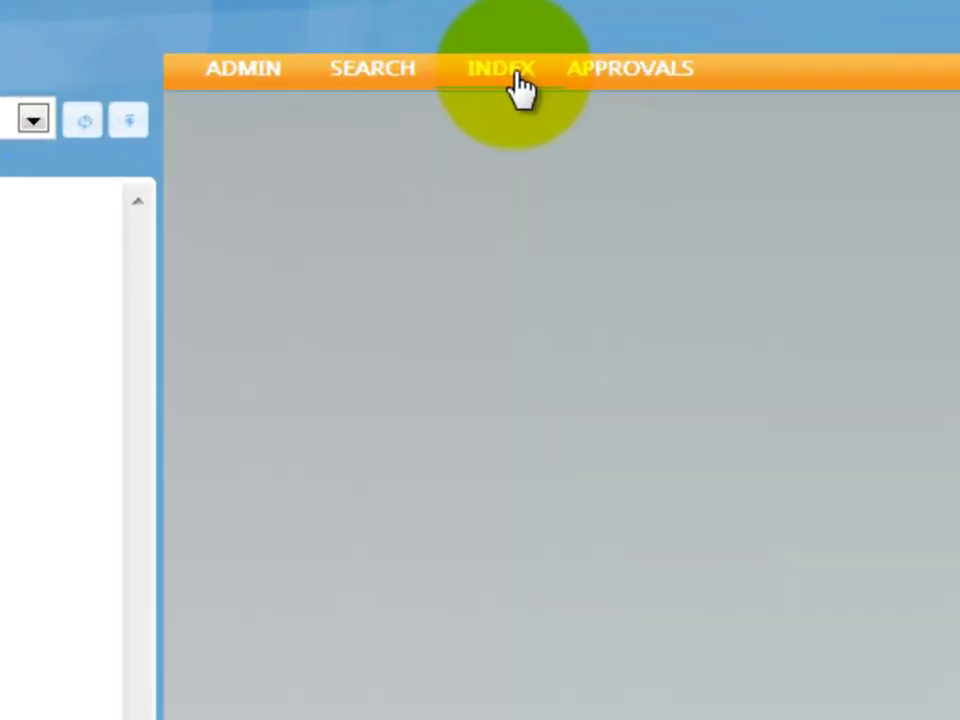
pyautogui.click(376, 35)
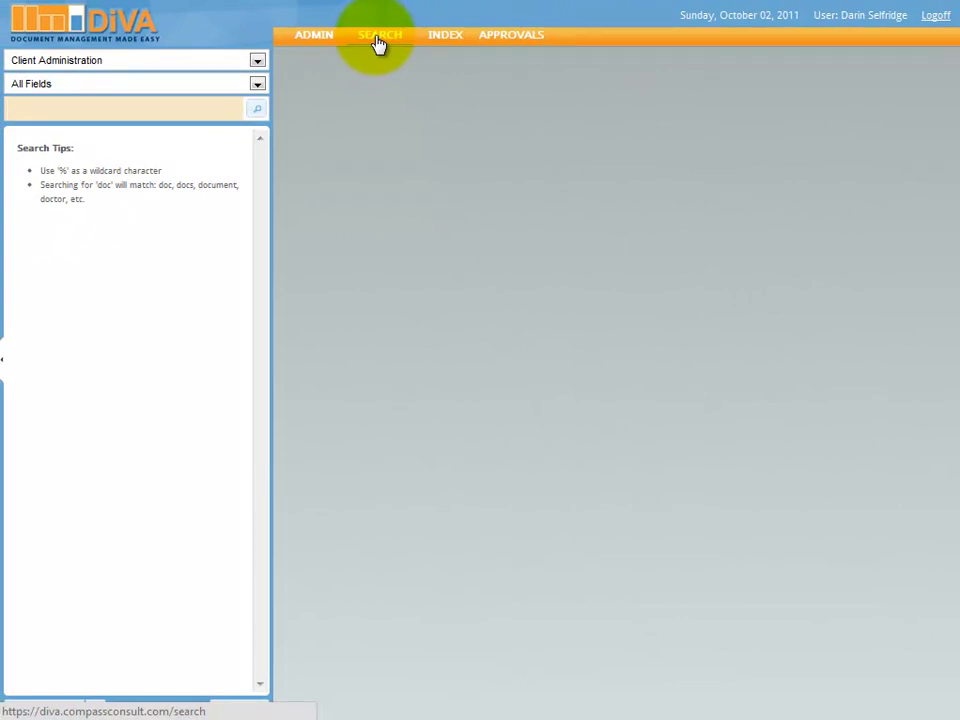
pyautogui.click(448, 40)
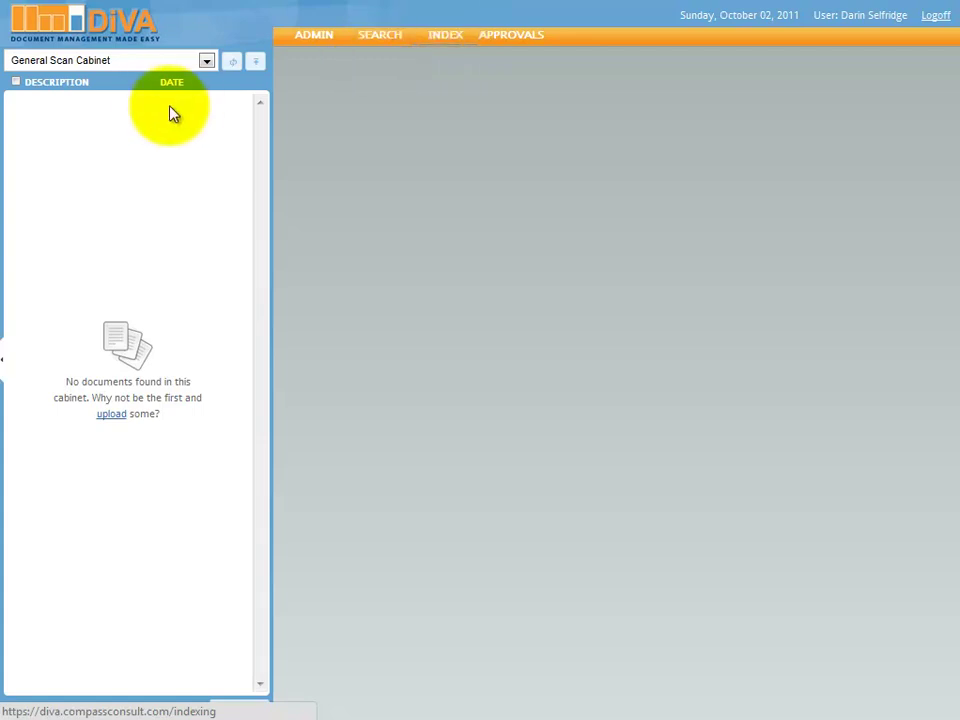
# Step: Upload Sample_Invoice.pdf from the Scanned Docs folder into the General Scan Cabinet
pyautogui.click(257, 64)
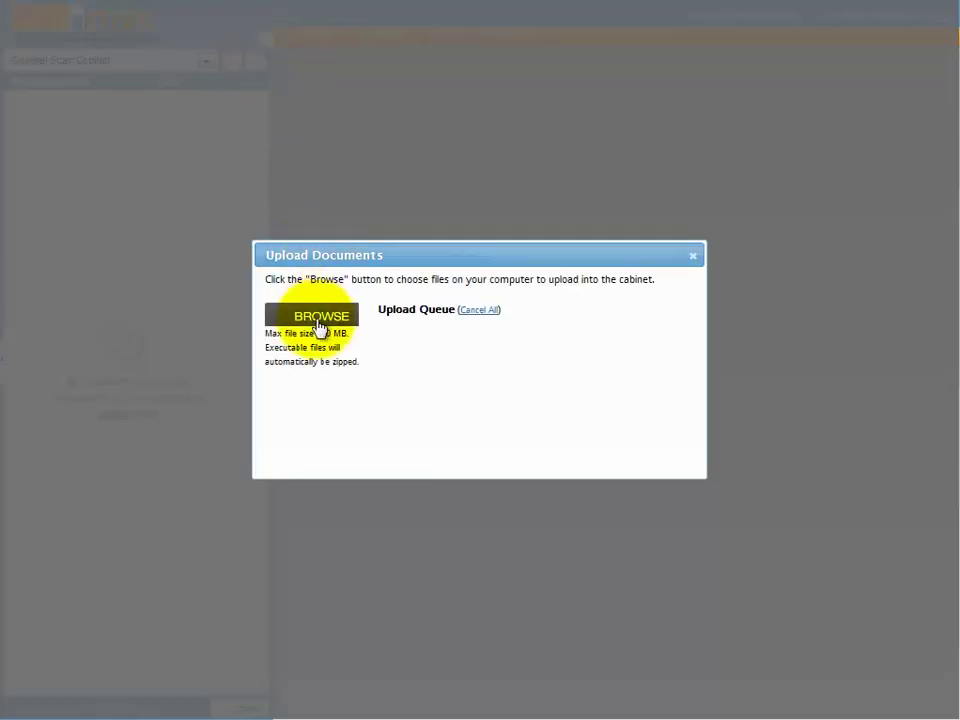
pyautogui.click(318, 318)
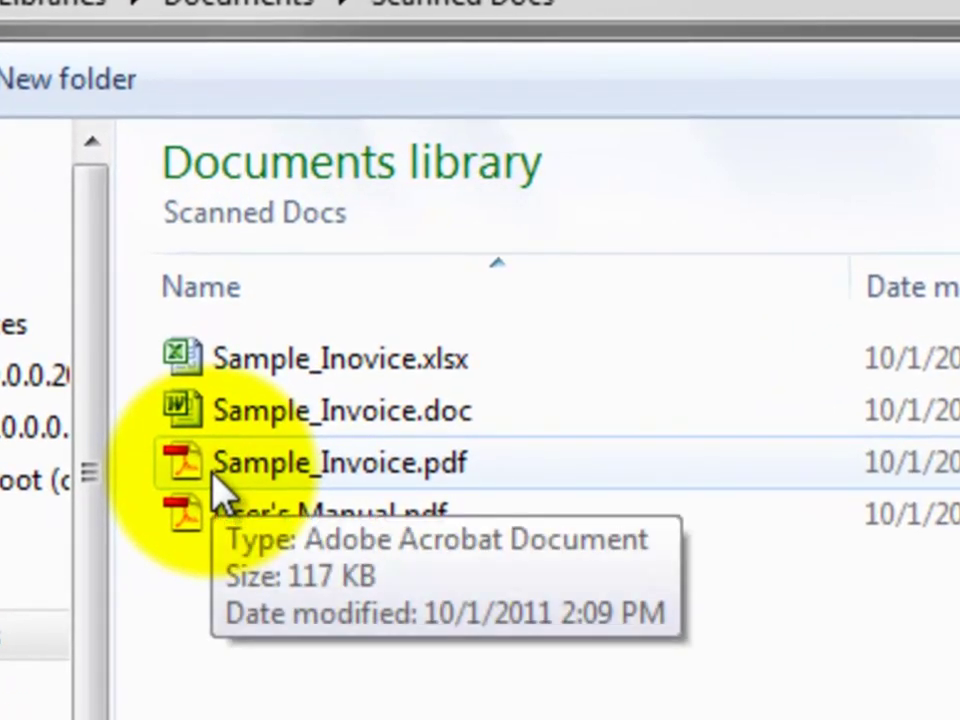
pyautogui.click(215, 478)
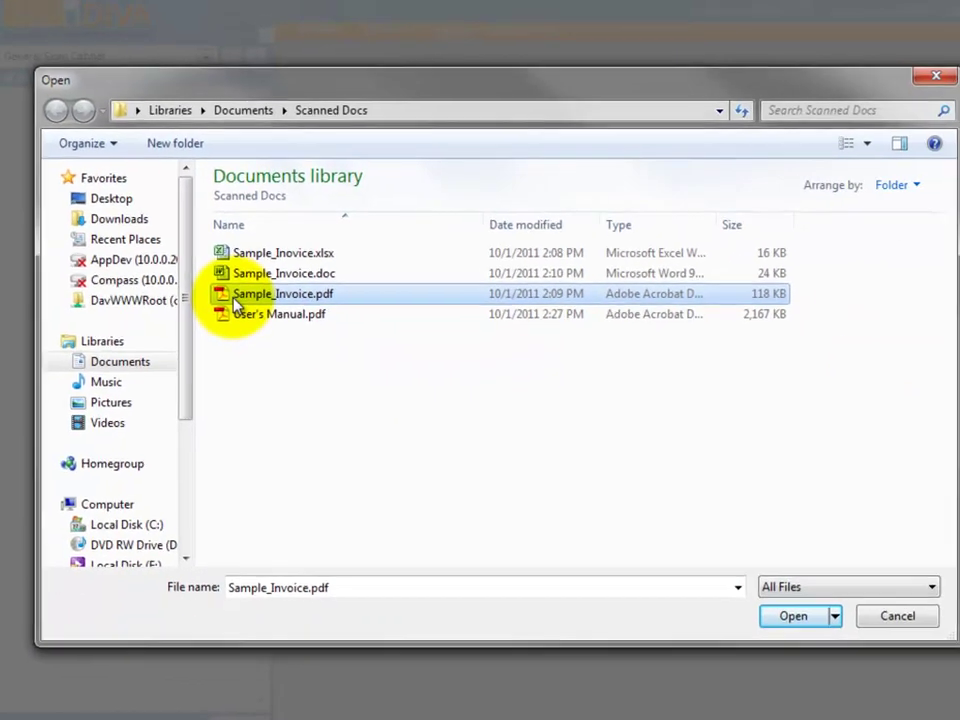
pyautogui.click(760, 602)
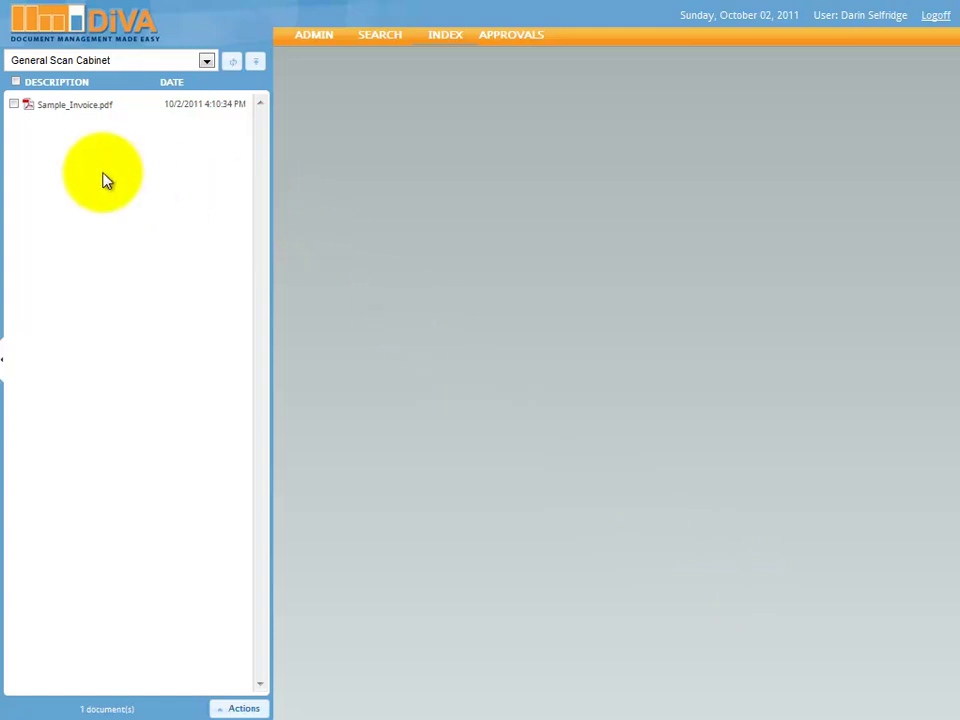
# Step: Open the uploaded Sample_Invoice.pdf for indexing and zoom its preview out to show more of the page
pyautogui.click(85, 110)
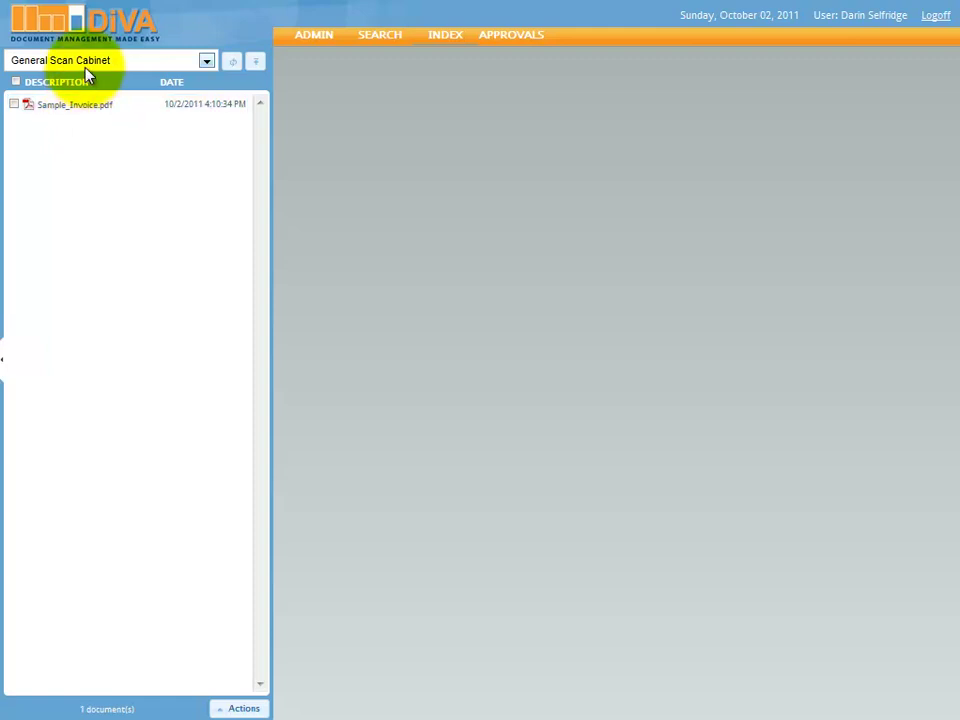
pyautogui.click(68, 104)
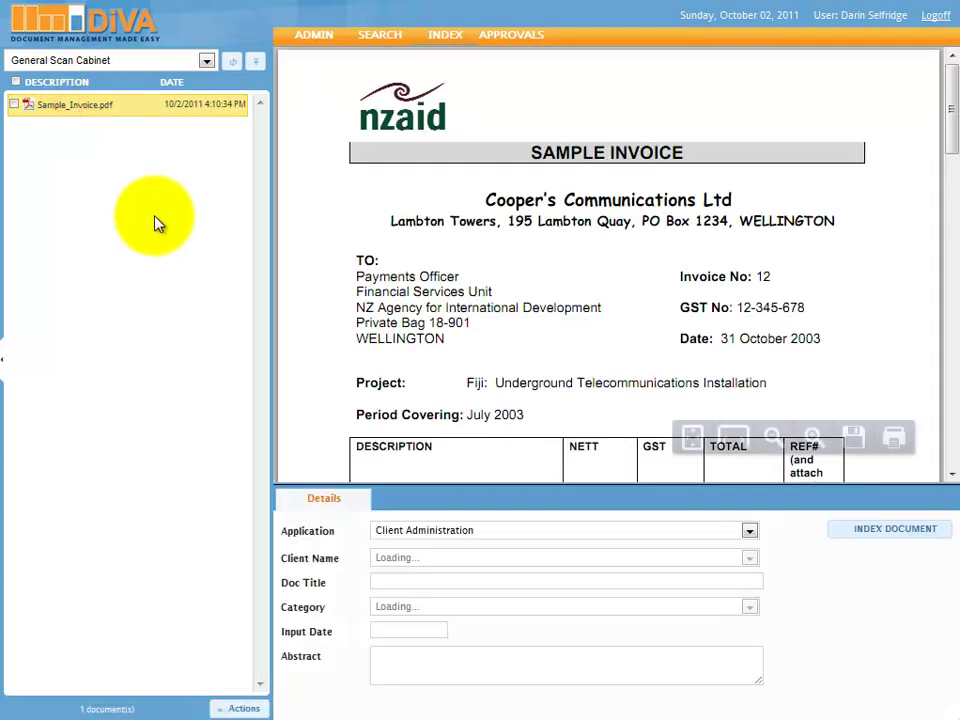
pyautogui.click(690, 440)
pyautogui.click(734, 438)
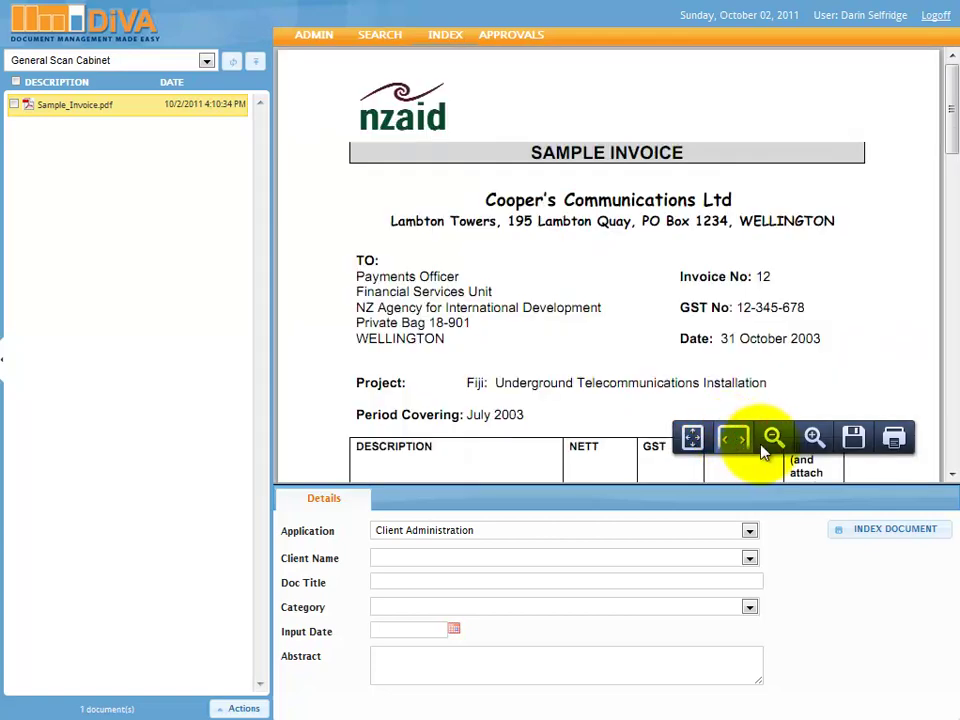
pyautogui.click(772, 440)
pyautogui.click(815, 438)
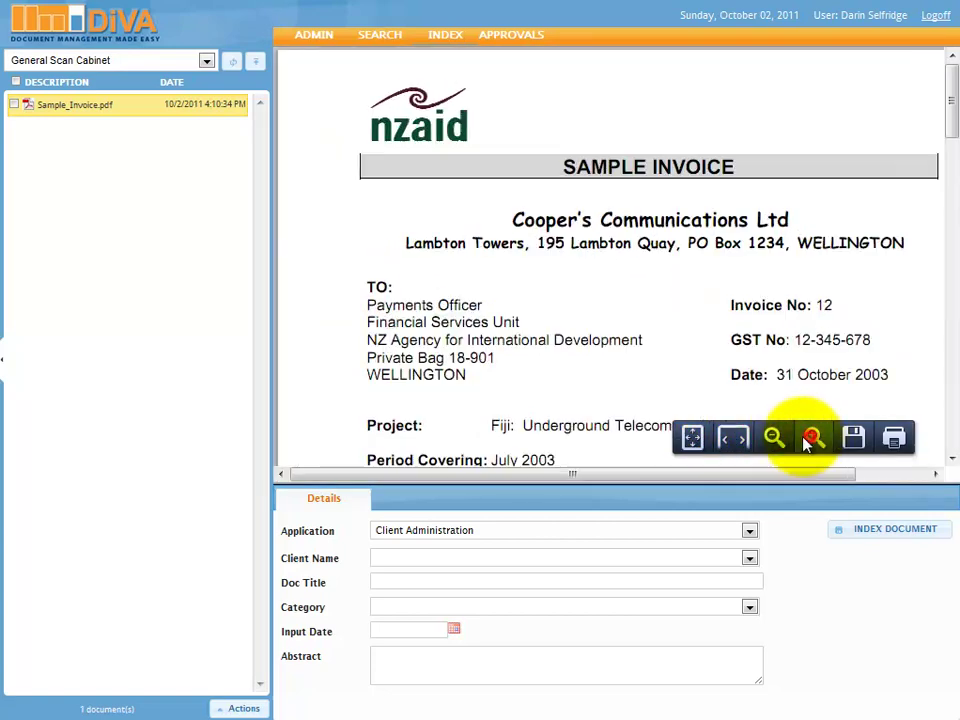
pyautogui.click(774, 440)
pyautogui.click(776, 441)
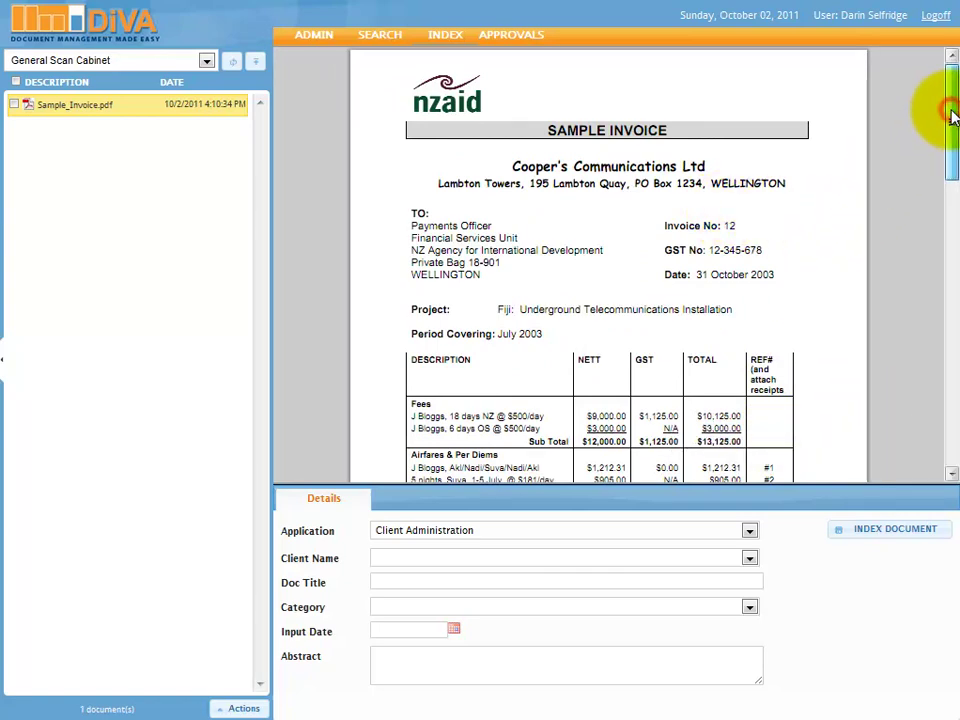
pyautogui.moveTo(952, 118); pyautogui.dragTo(953, 86)
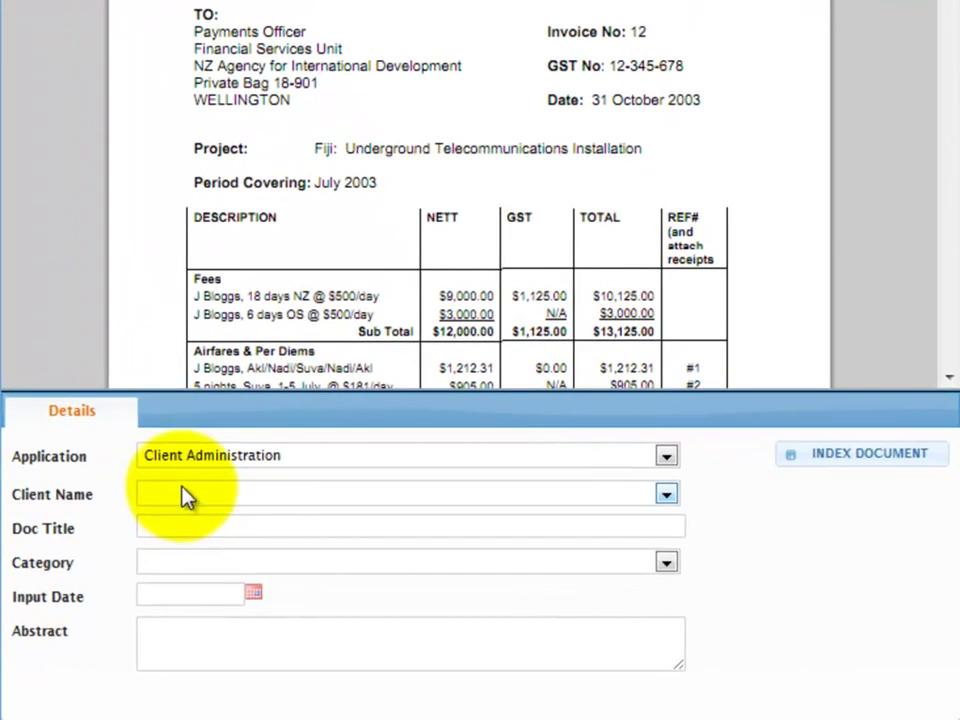
# Step: Set the document's application to [DEMO] Vendor Invoices and its vendor name to GES
pyautogui.click(189, 455)
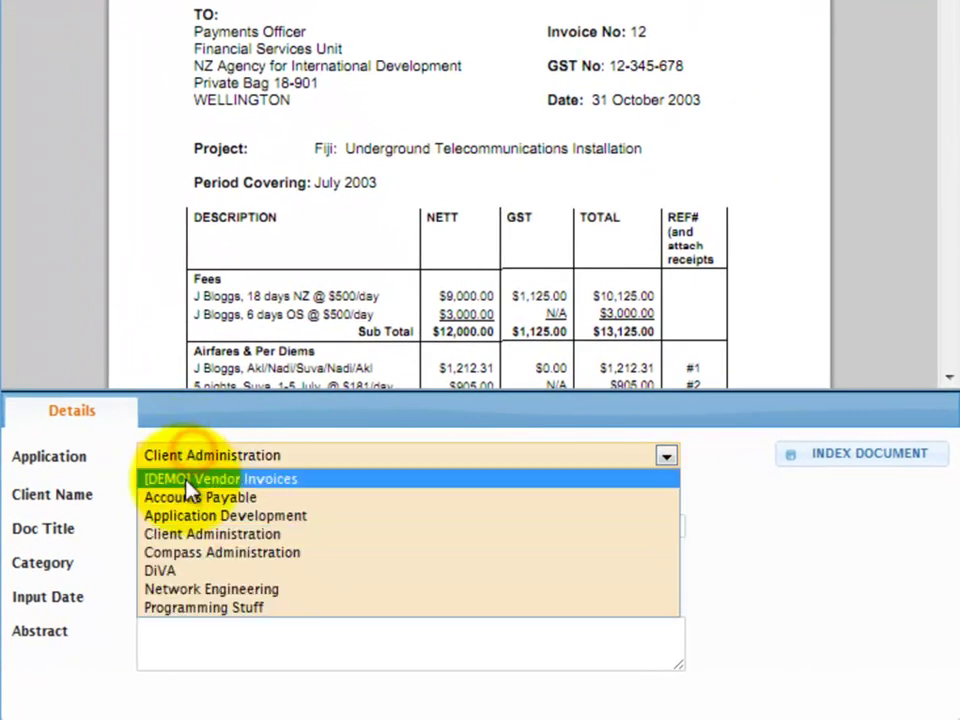
pyautogui.click(189, 480)
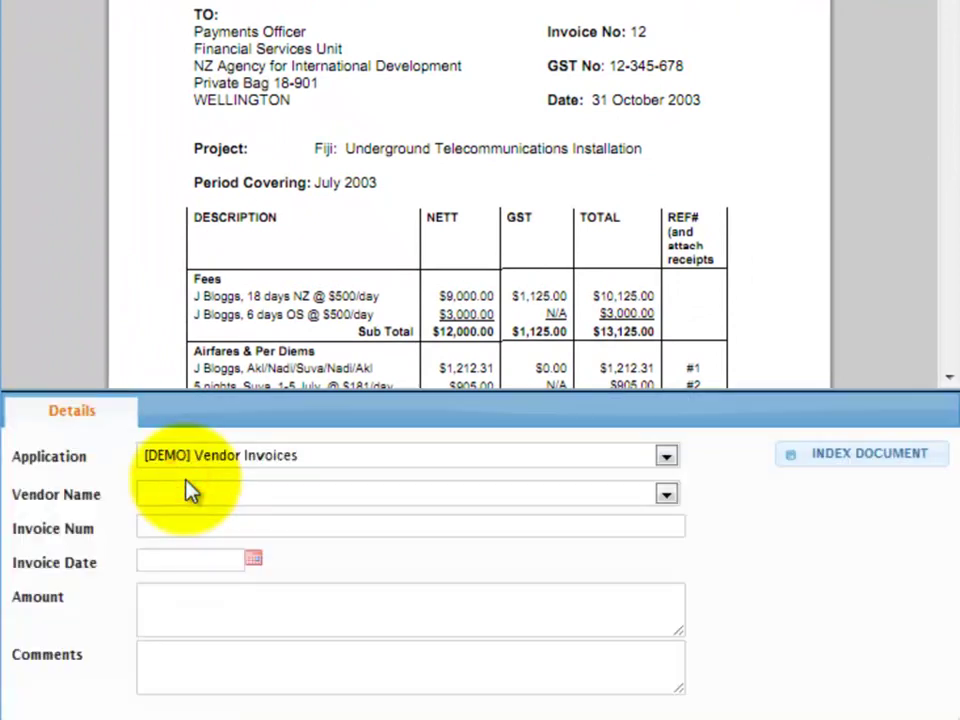
pyautogui.click(248, 494)
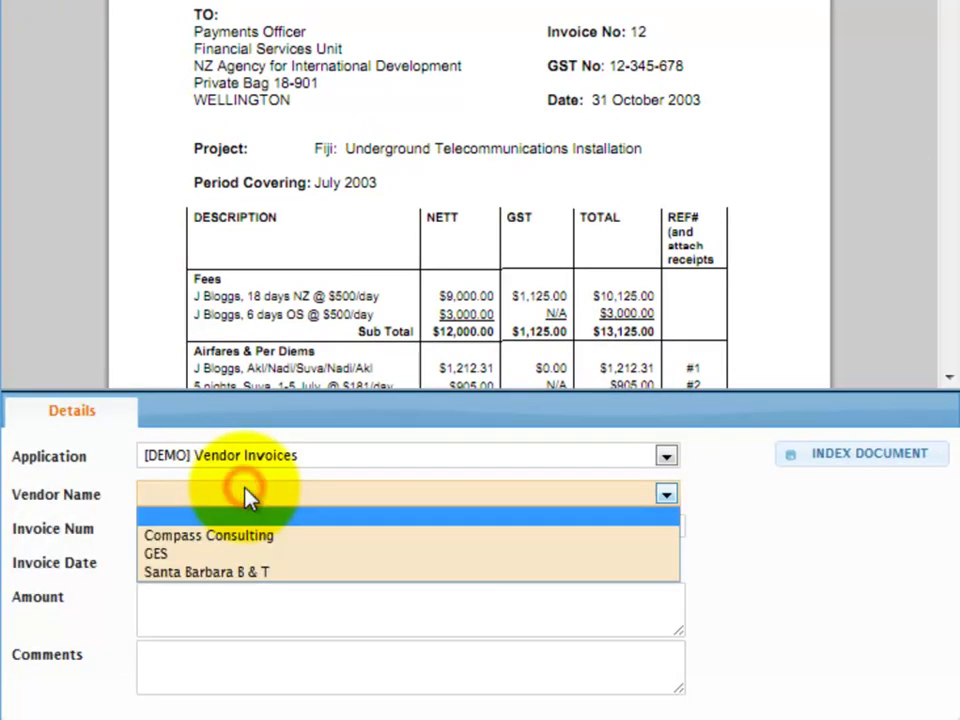
pyautogui.click(187, 553)
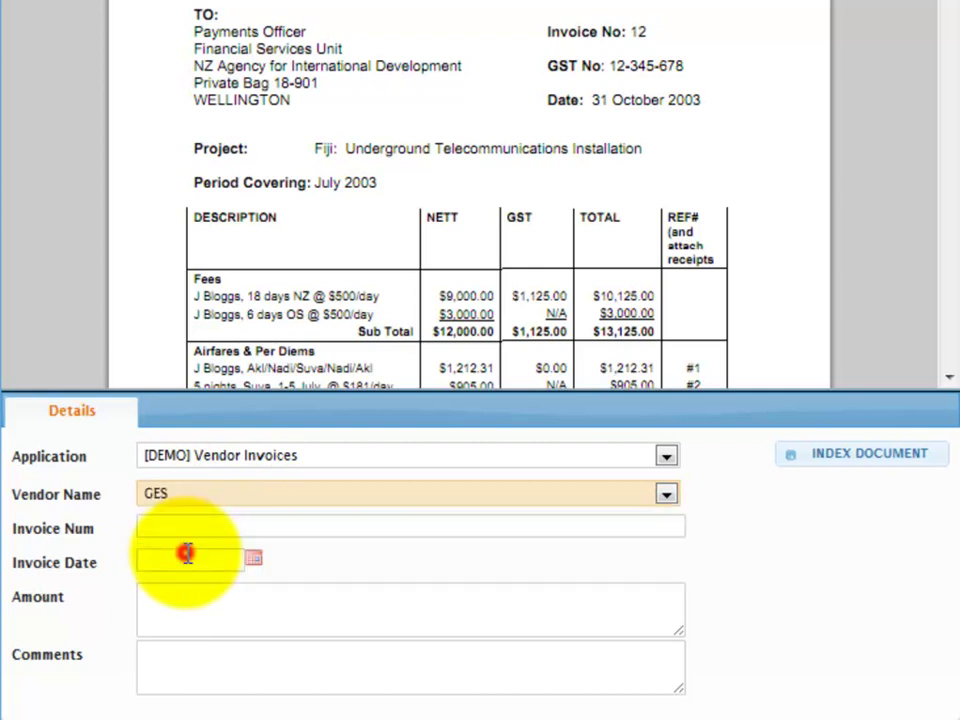
# Step: Enter invoice number 12 and set the invoice date to 10/02/2011
pyautogui.click(189, 526)
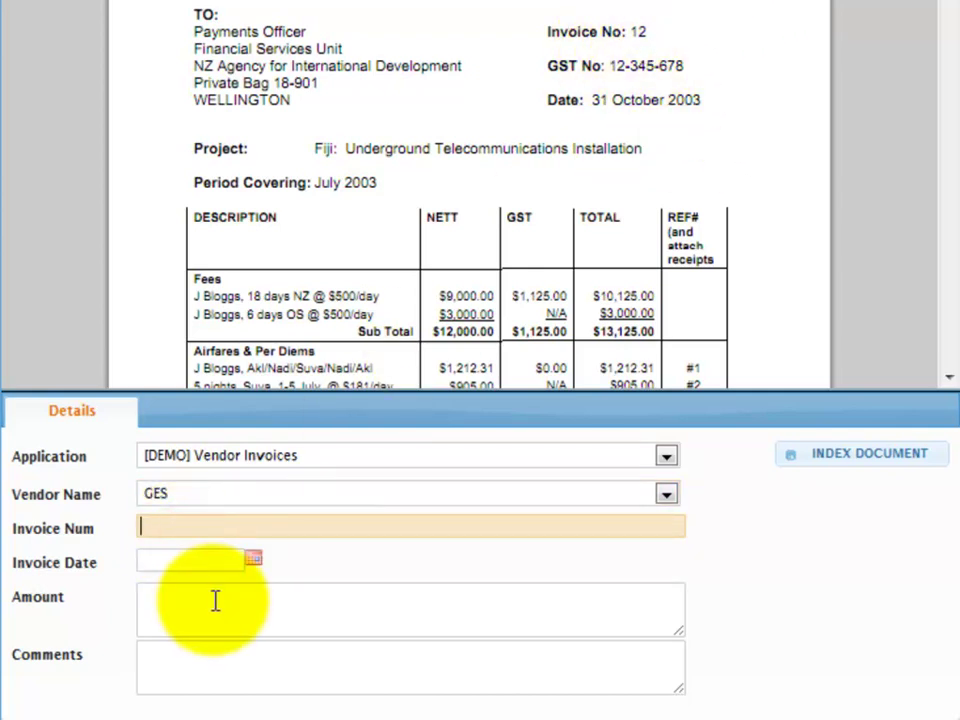
pyautogui.write('12')
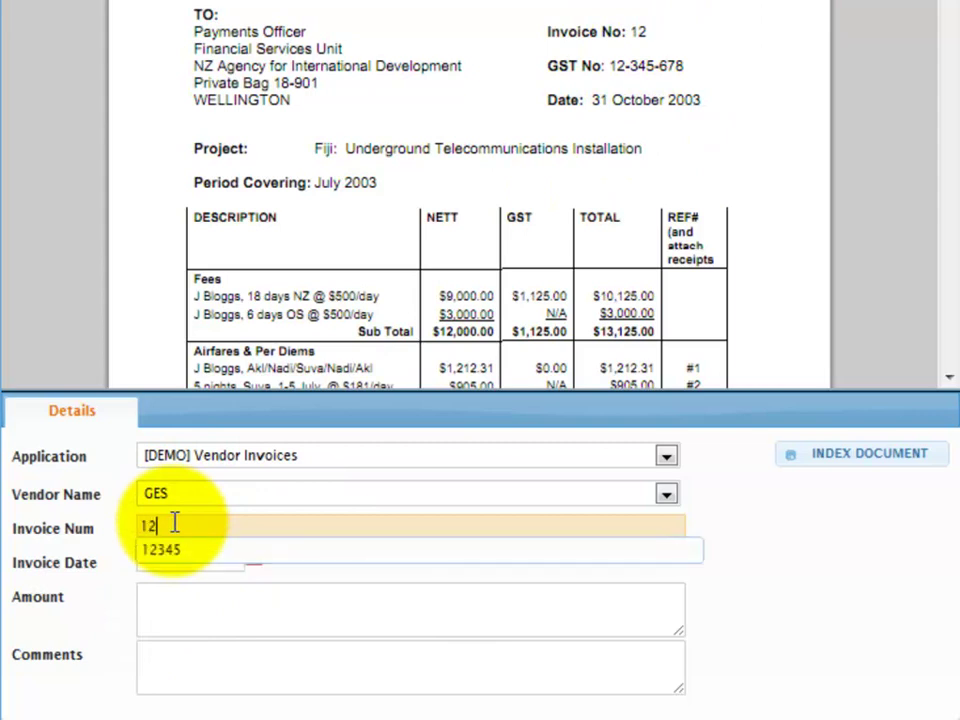
pyautogui.press('Tab')
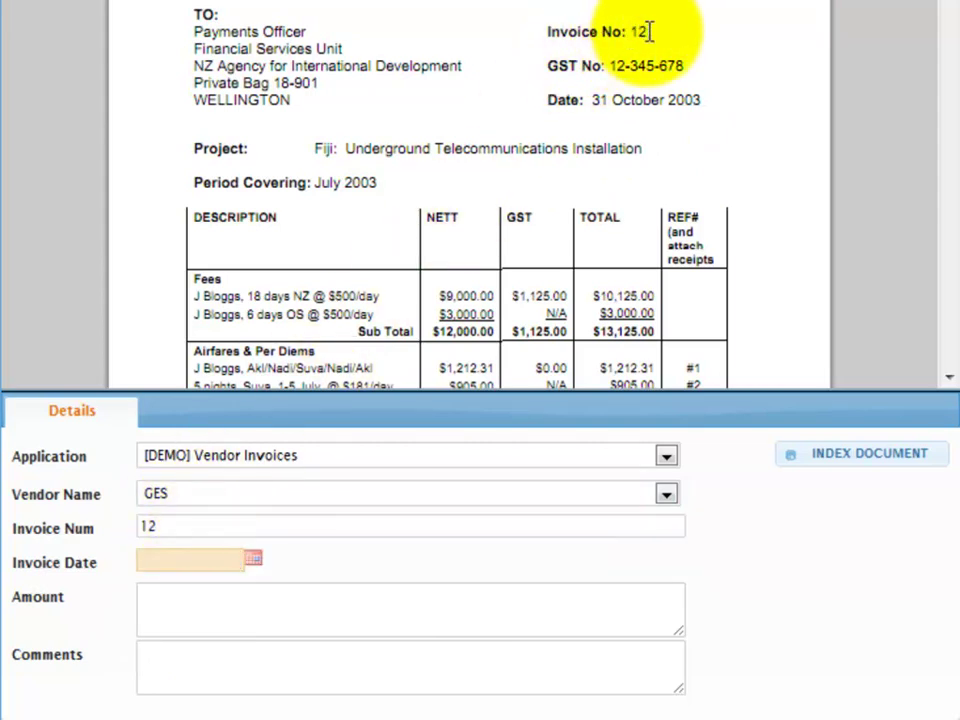
pyautogui.moveTo(650, 33); pyautogui.dragTo(586, 112)
pyautogui.click(584, 118)
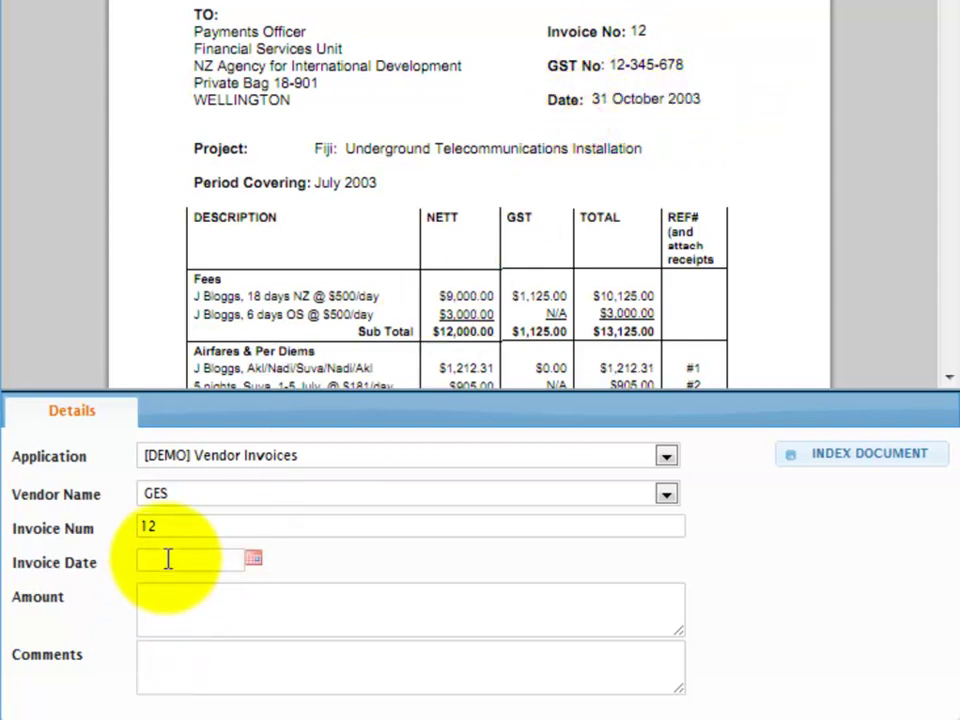
pyautogui.click(251, 558)
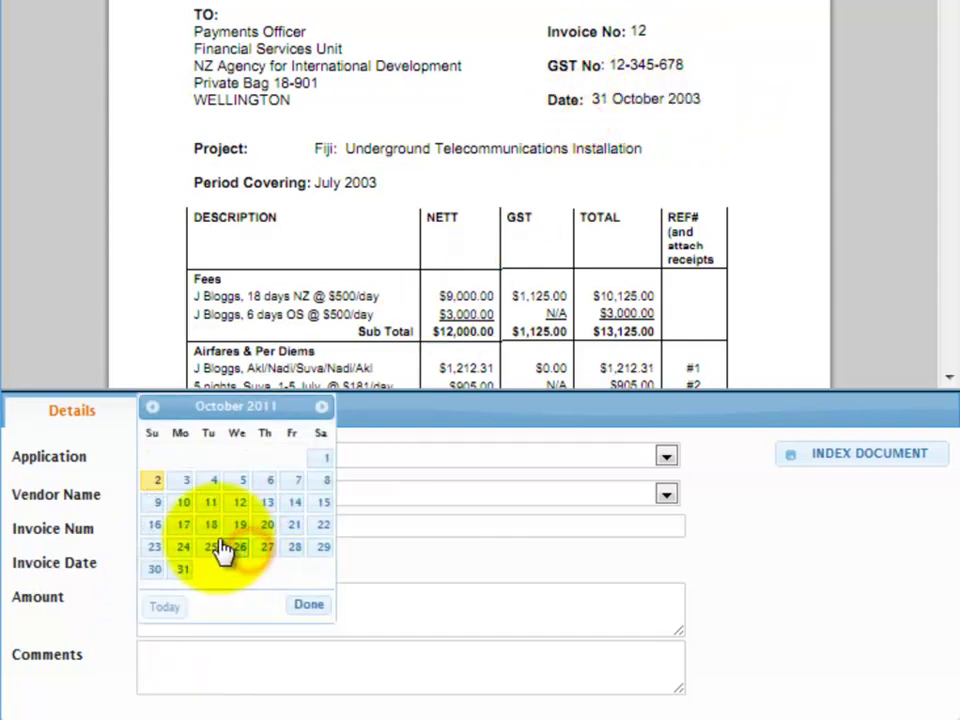
pyautogui.click(158, 484)
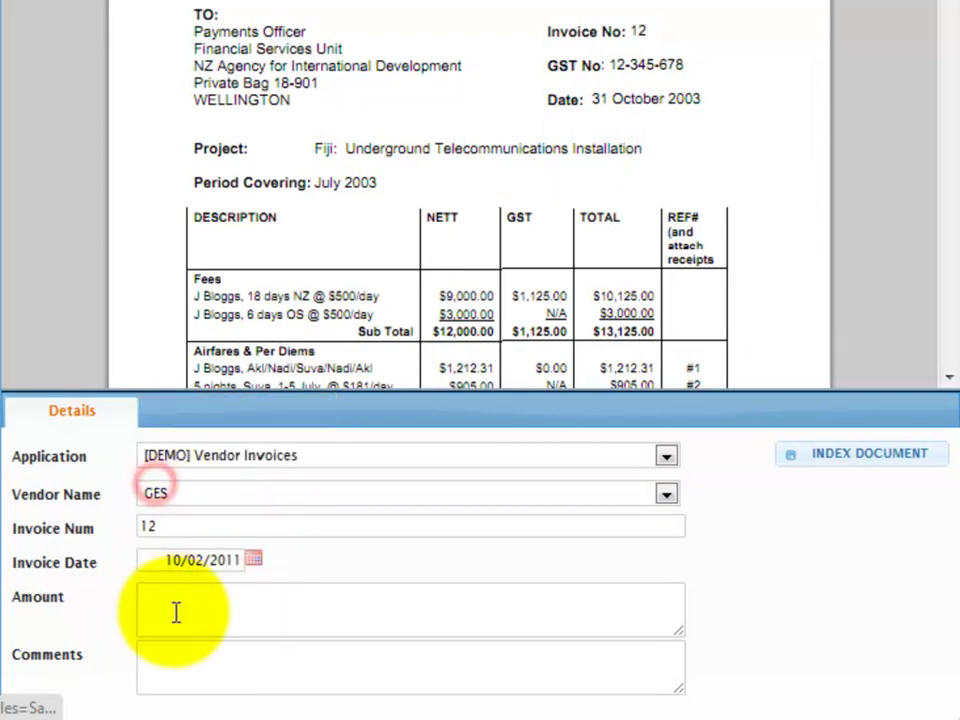
# Step: Copy the total payable of $99,617.93 from the invoice preview into the Amount field
pyautogui.click(176, 612)
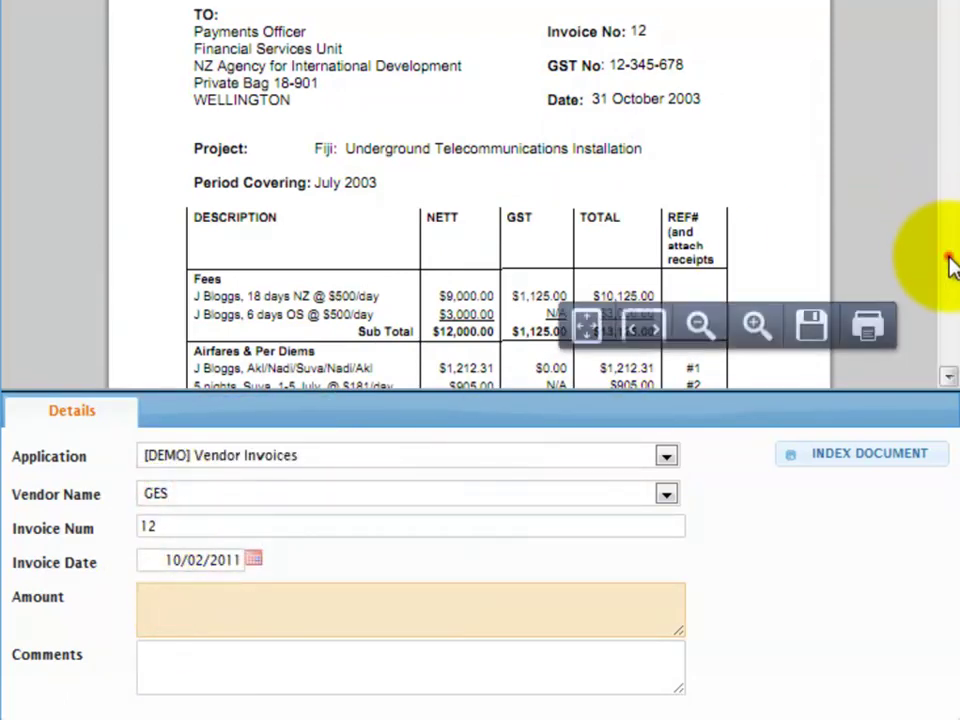
pyautogui.click(949, 263)
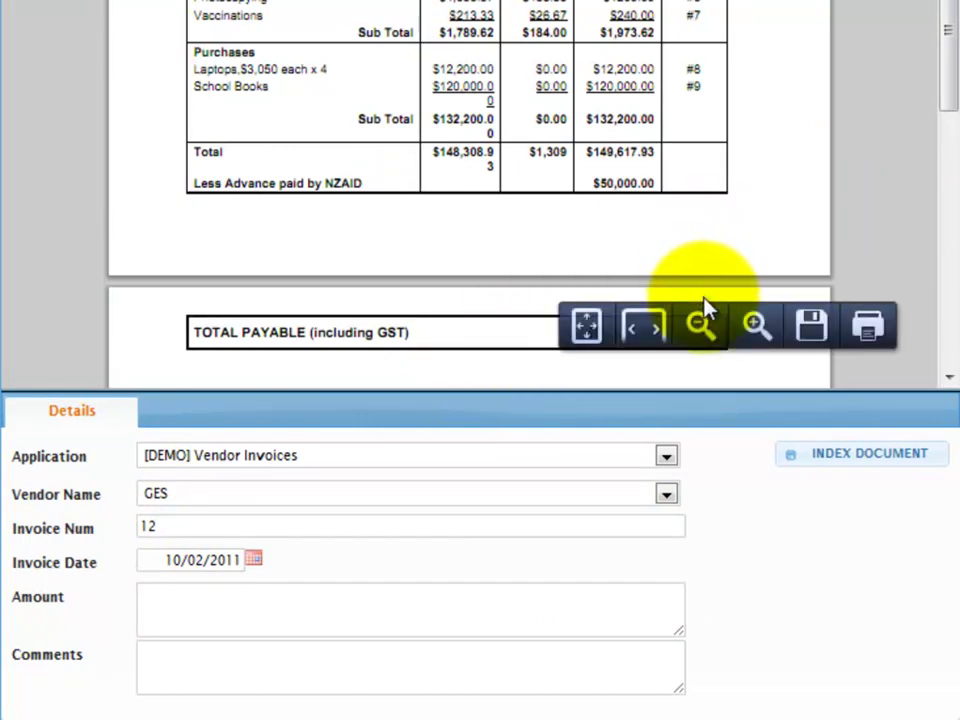
pyautogui.click(756, 321)
pyautogui.scroll(-3, 749, 312)
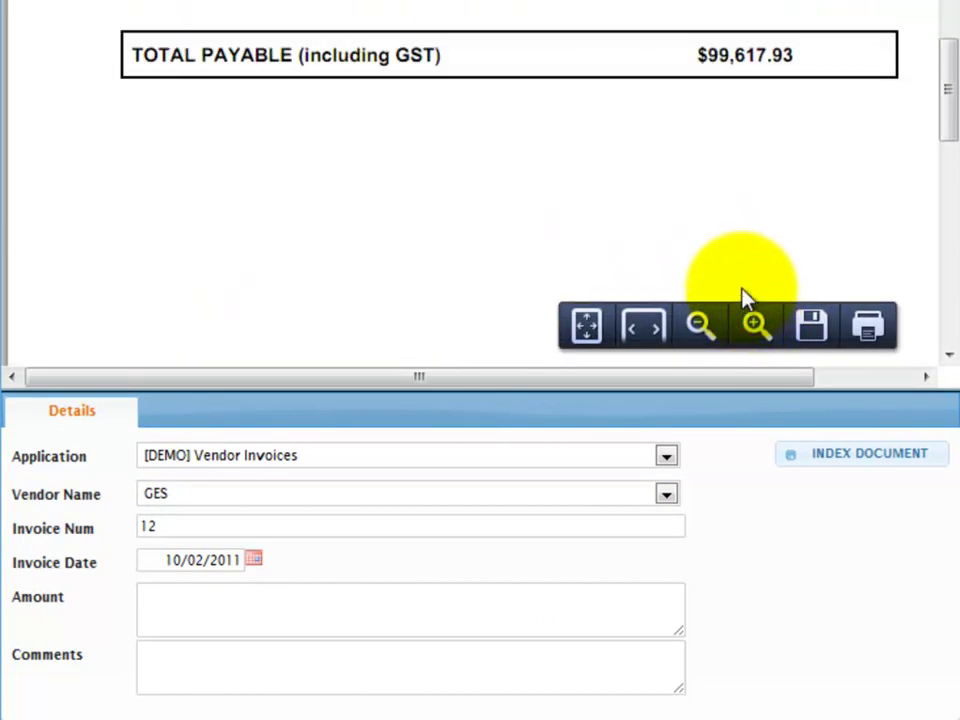
pyautogui.moveTo(806, 56); pyautogui.dragTo(700, 53)
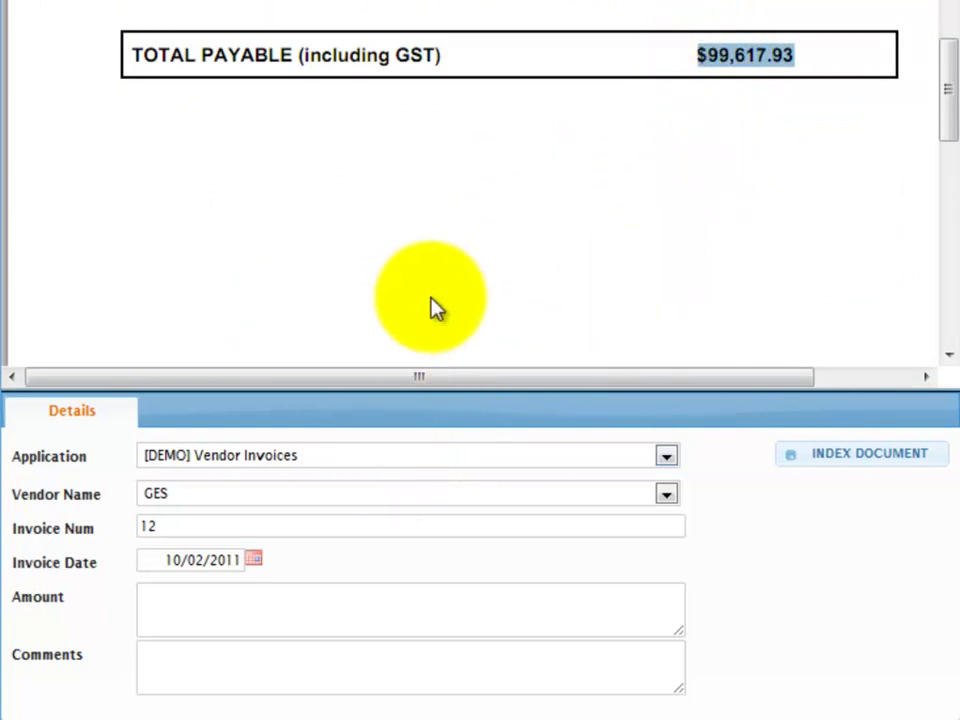
pyautogui.rightClick(729, 60)
pyautogui.click(780, 131)
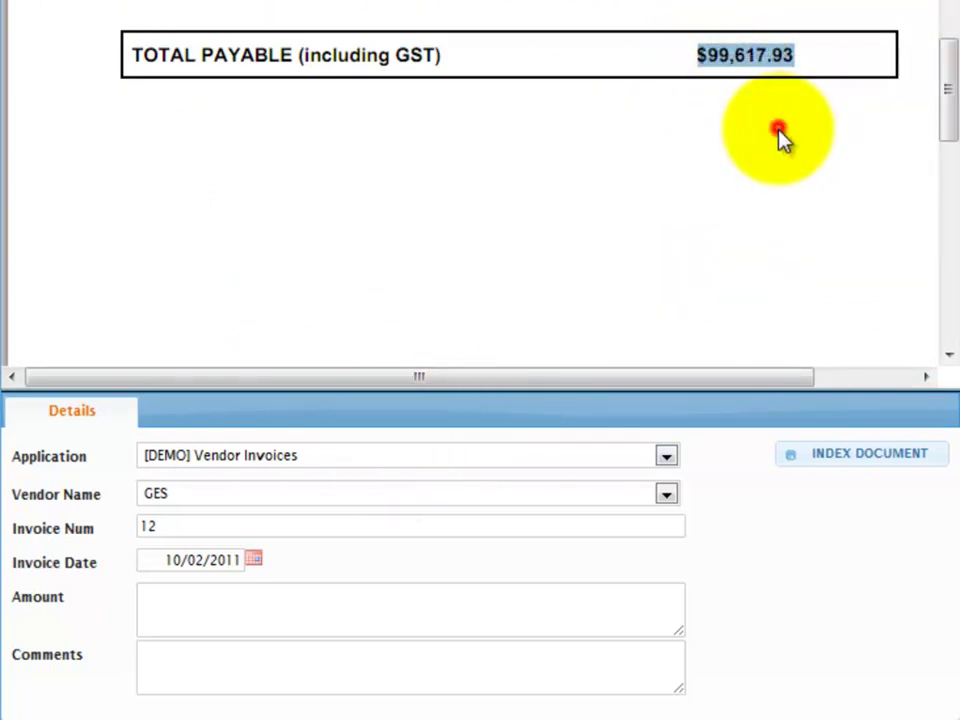
pyautogui.rightClick(185, 620)
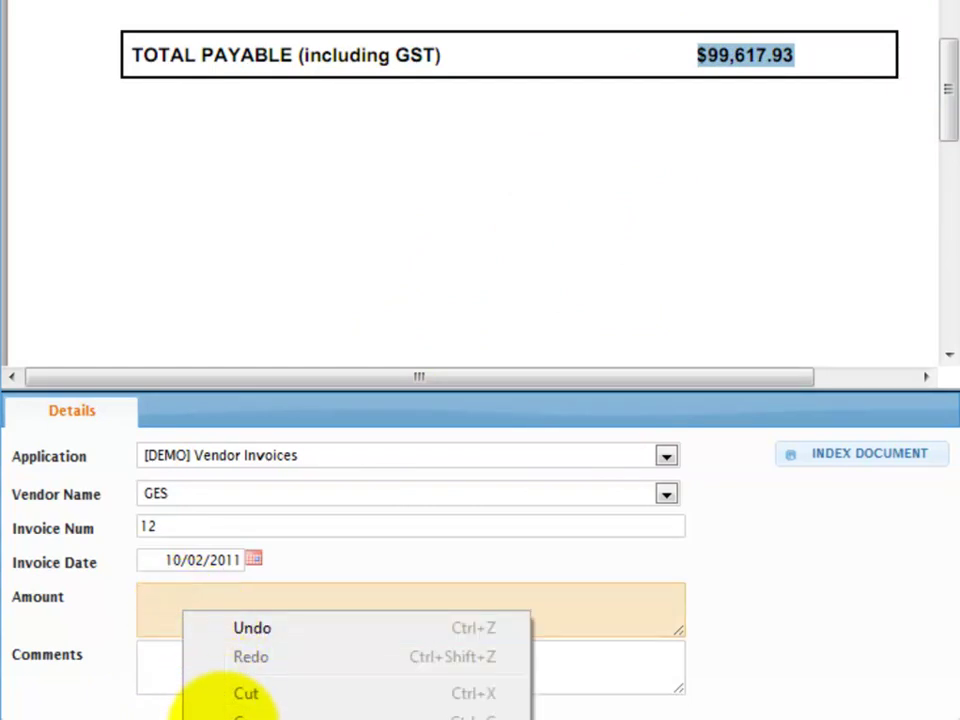
pyautogui.click(218, 716)
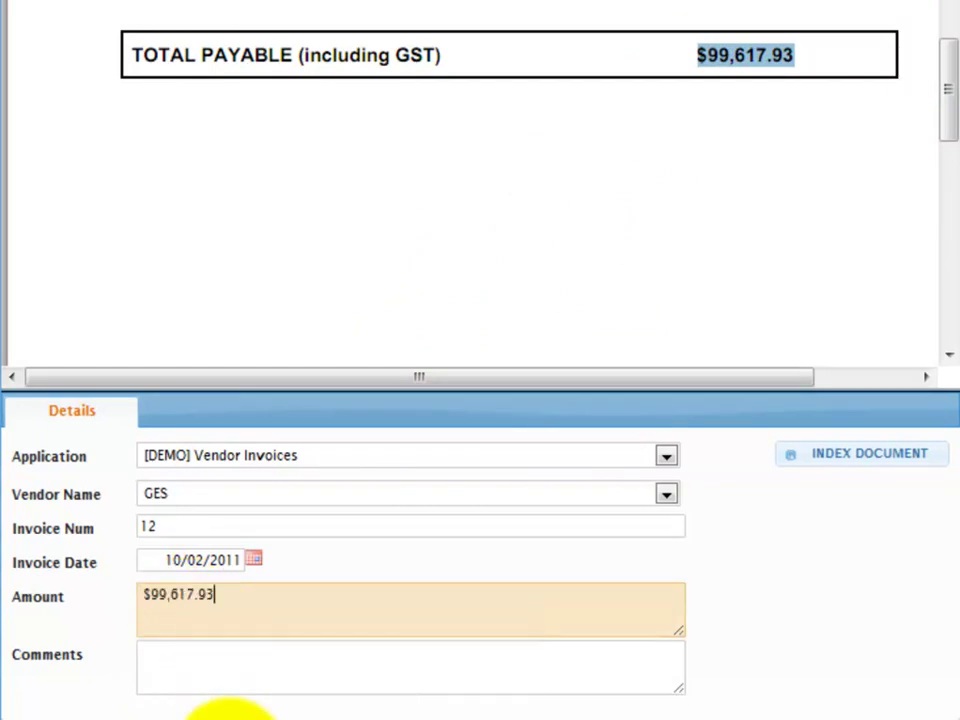
# Step: Add the comment "nice big invoice" and index the document
pyautogui.click(224, 662)
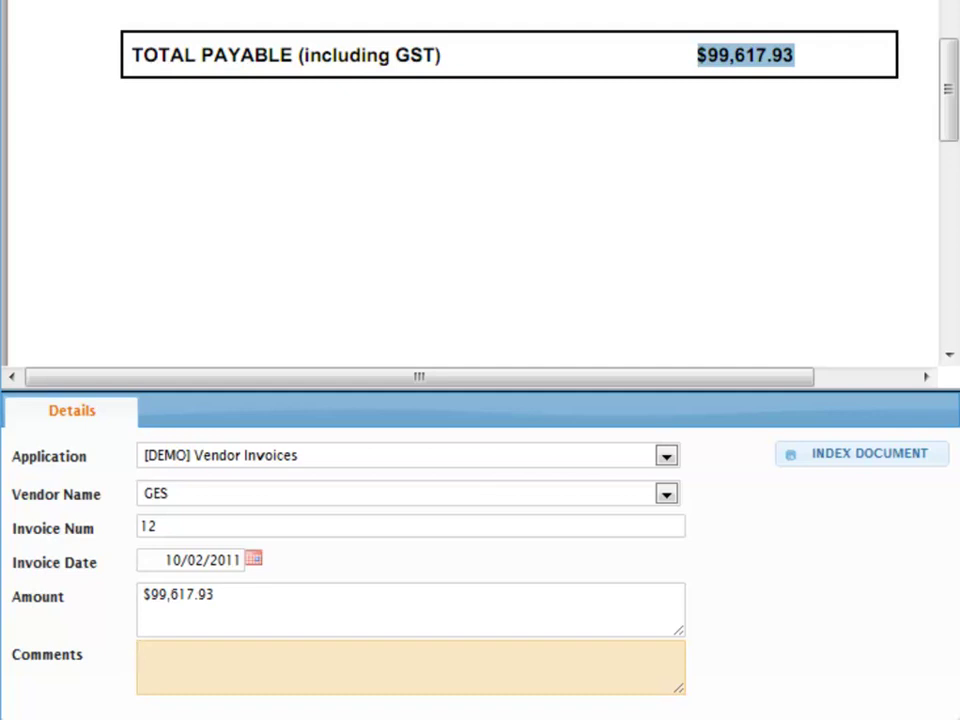
pyautogui.write('nice big invoice')
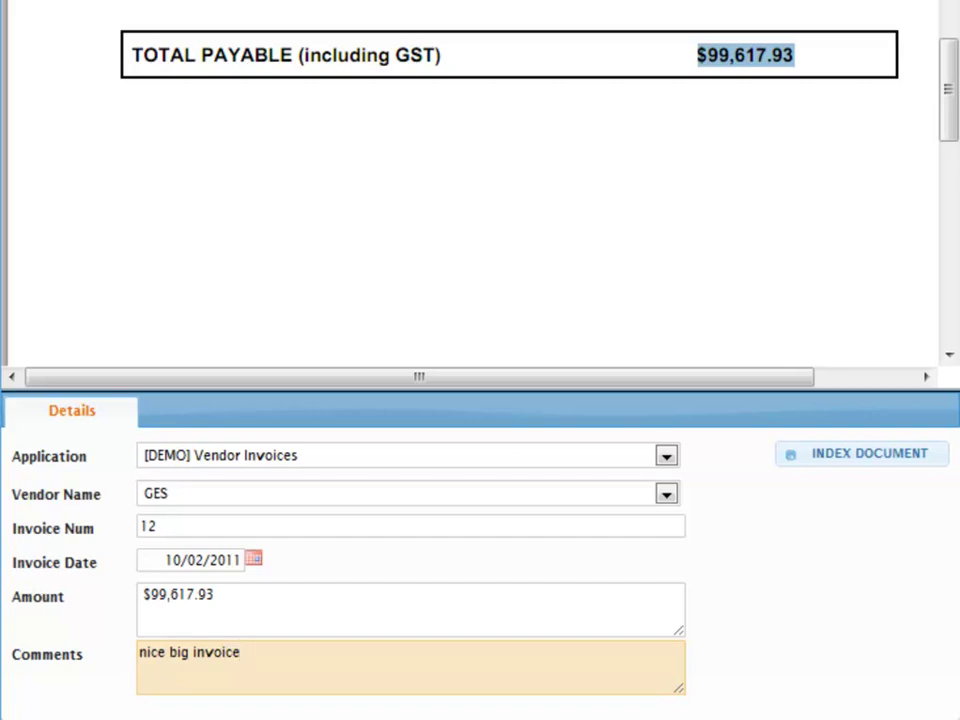
pyautogui.click(866, 455)
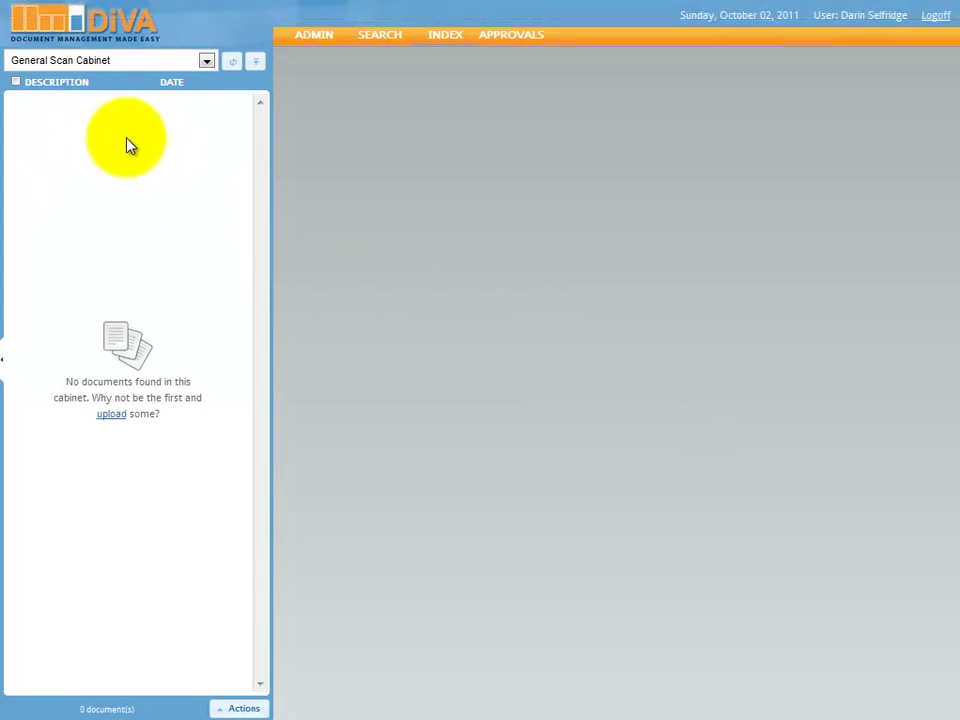
# Step: Search all fields of the [DEMO] Vendor Invoices application for "big invoice" and open the GES invoice with its details
pyautogui.click(381, 39)
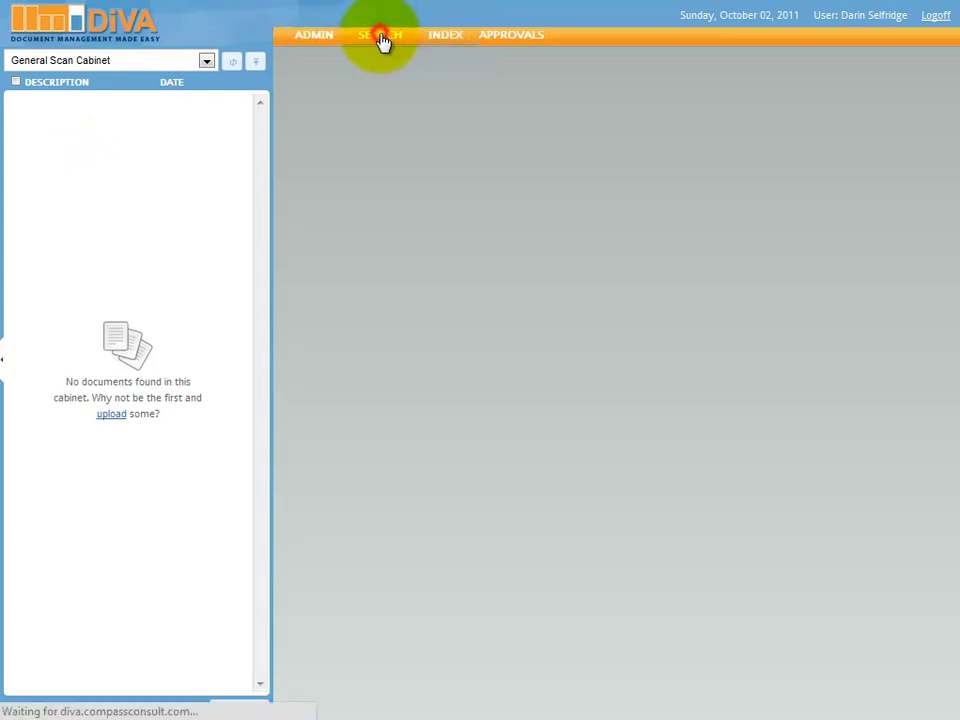
pyautogui.click(95, 64)
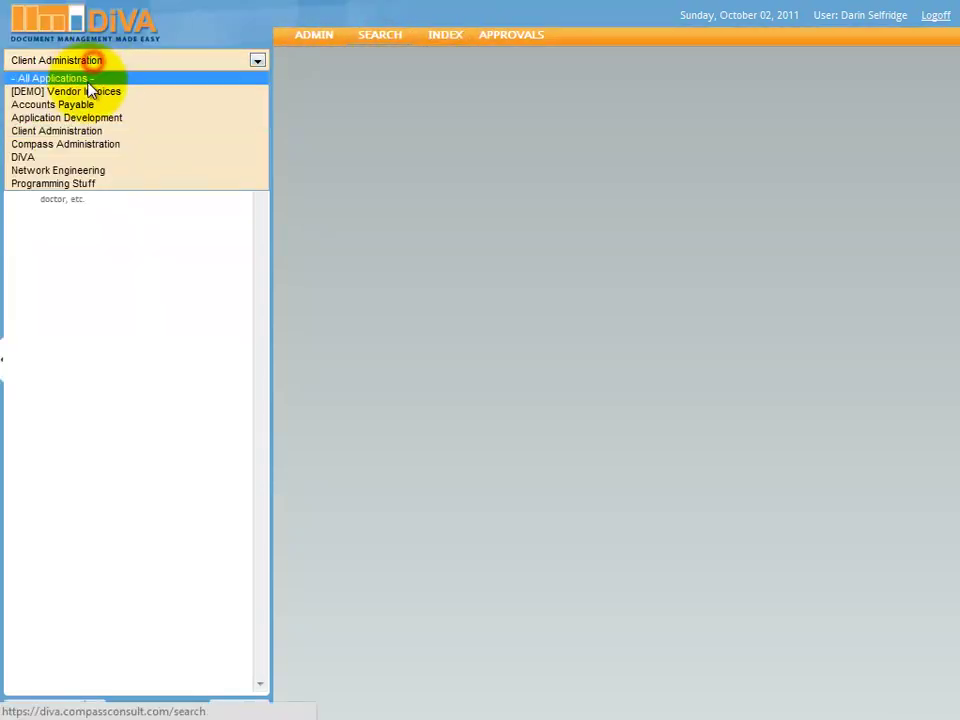
pyautogui.click(90, 92)
pyautogui.click(73, 111)
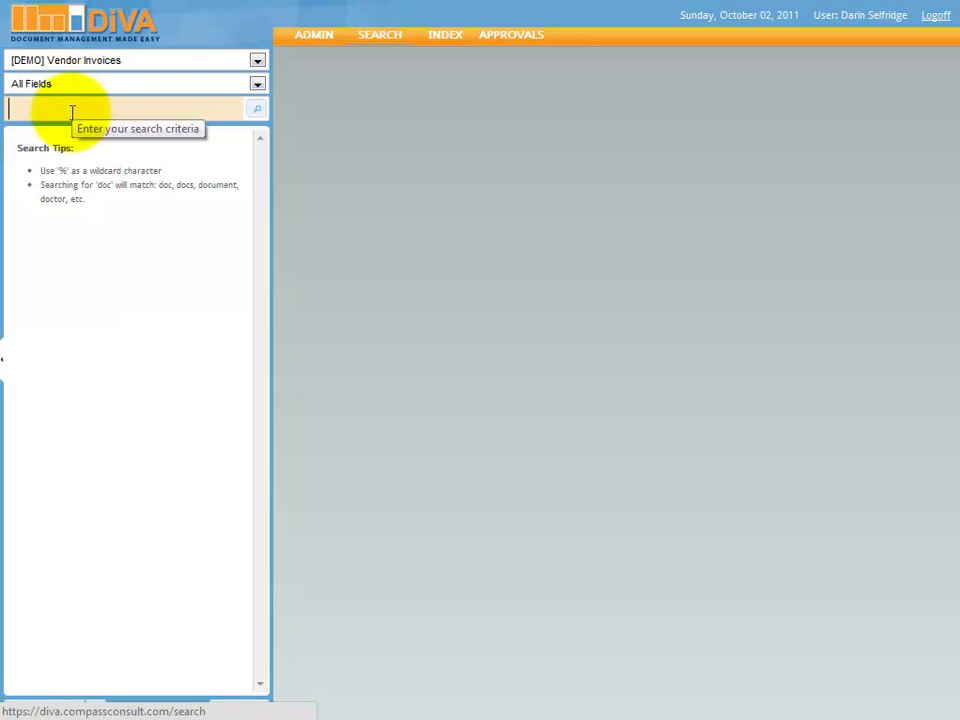
pyautogui.write('big invoice')
pyautogui.press('Return')
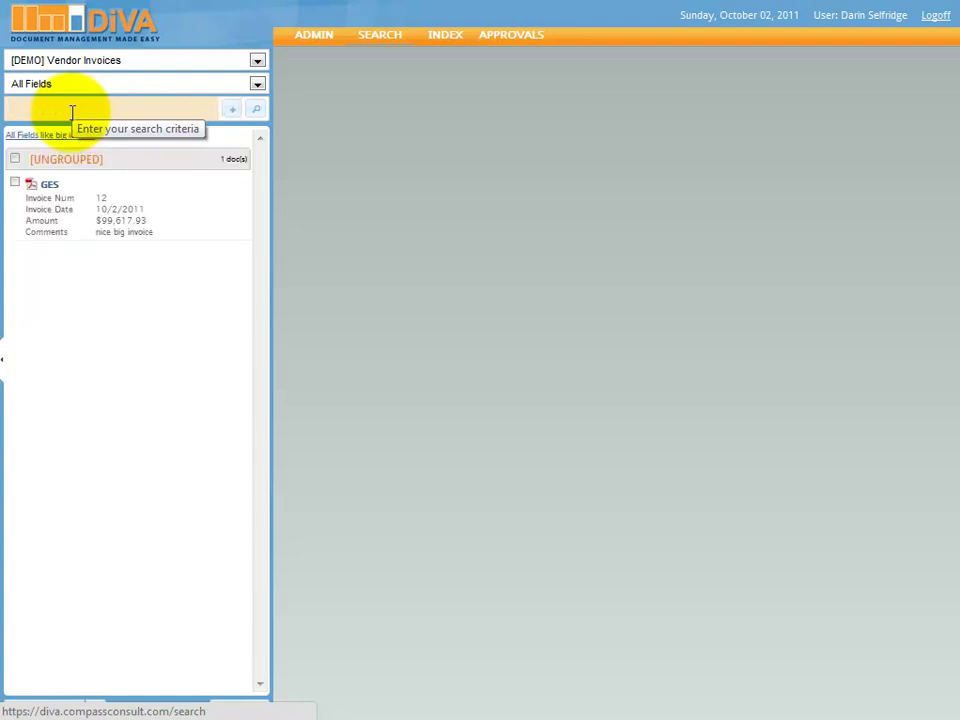
pyautogui.click(105, 220)
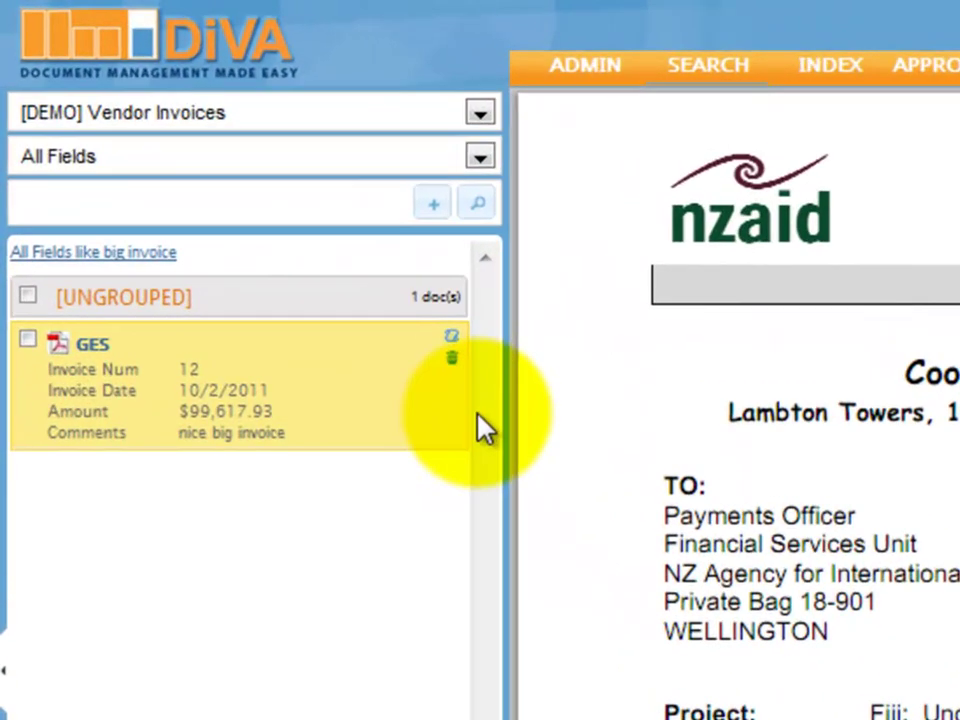
pyautogui.click(451, 343)
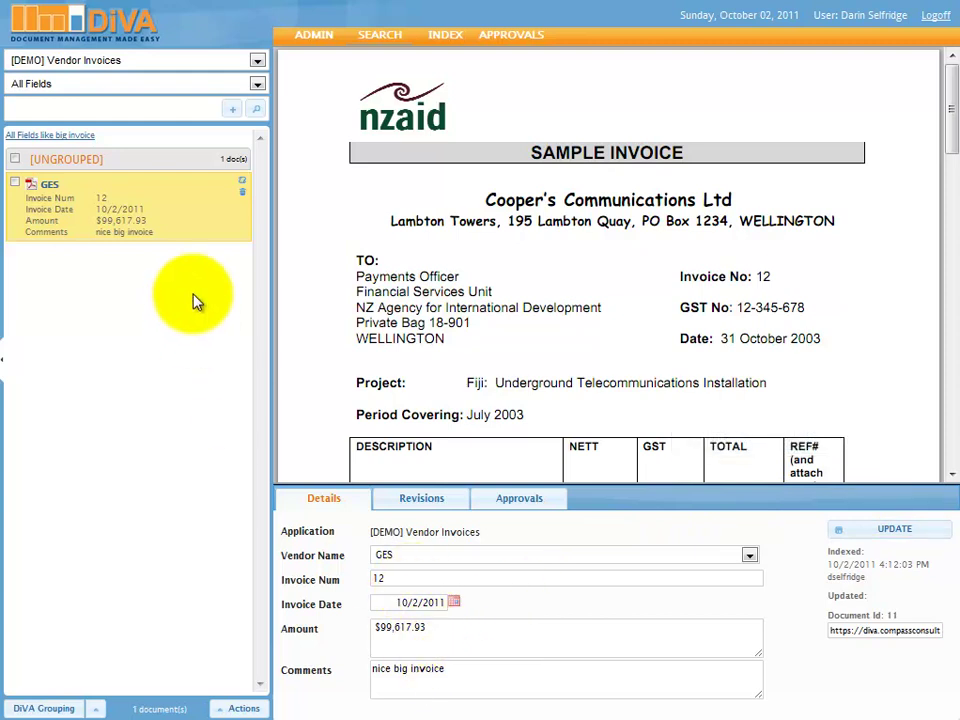
# Step: Log off from DiVA and send Sample_Inovice.xlsx from the Scanned Docs folder to the DiVA Cabinet
pyautogui.click(443, 38)
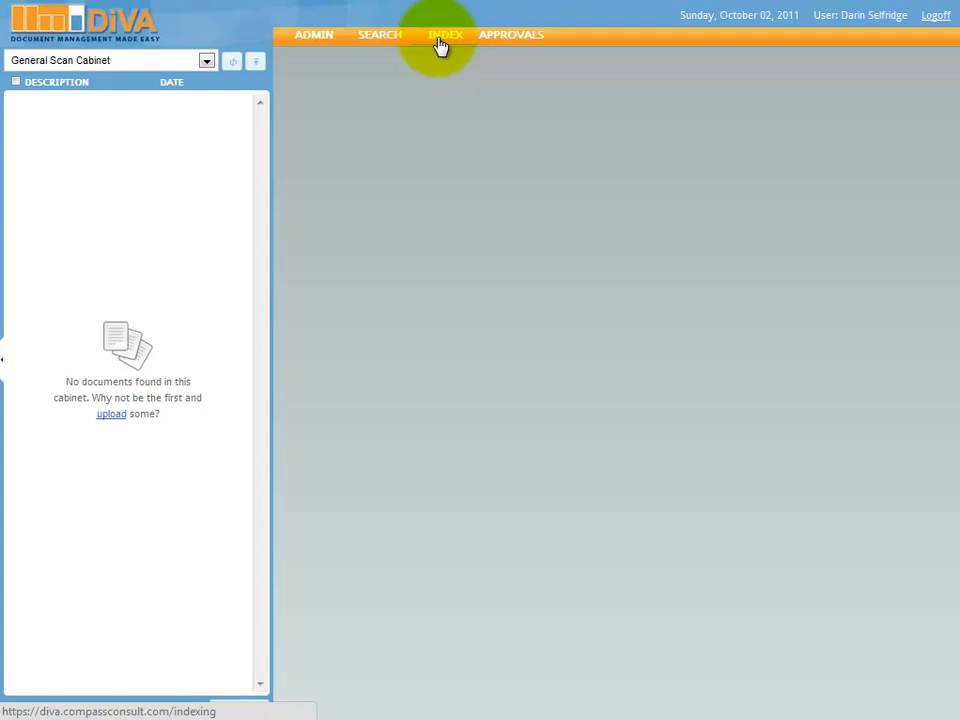
pyautogui.click(933, 17)
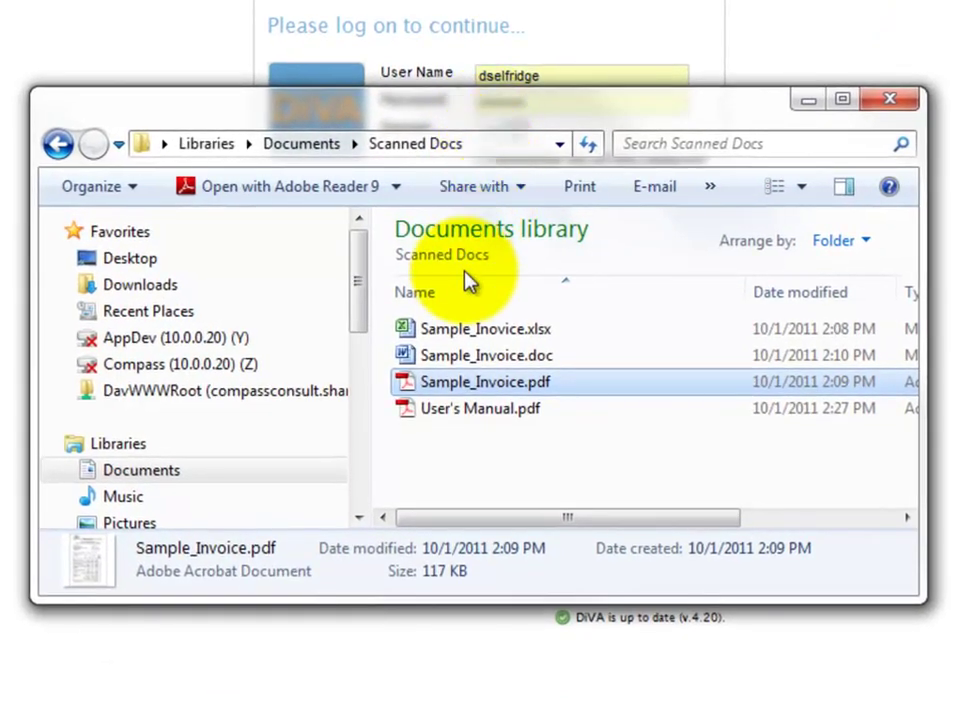
pyautogui.click(452, 338)
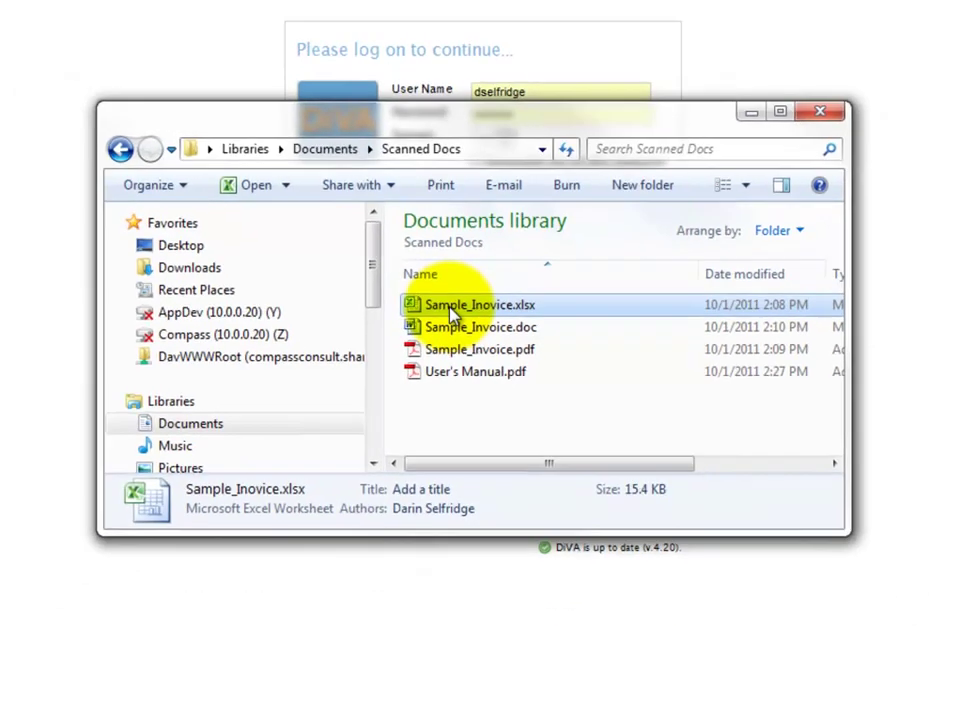
pyautogui.rightClick(452, 338)
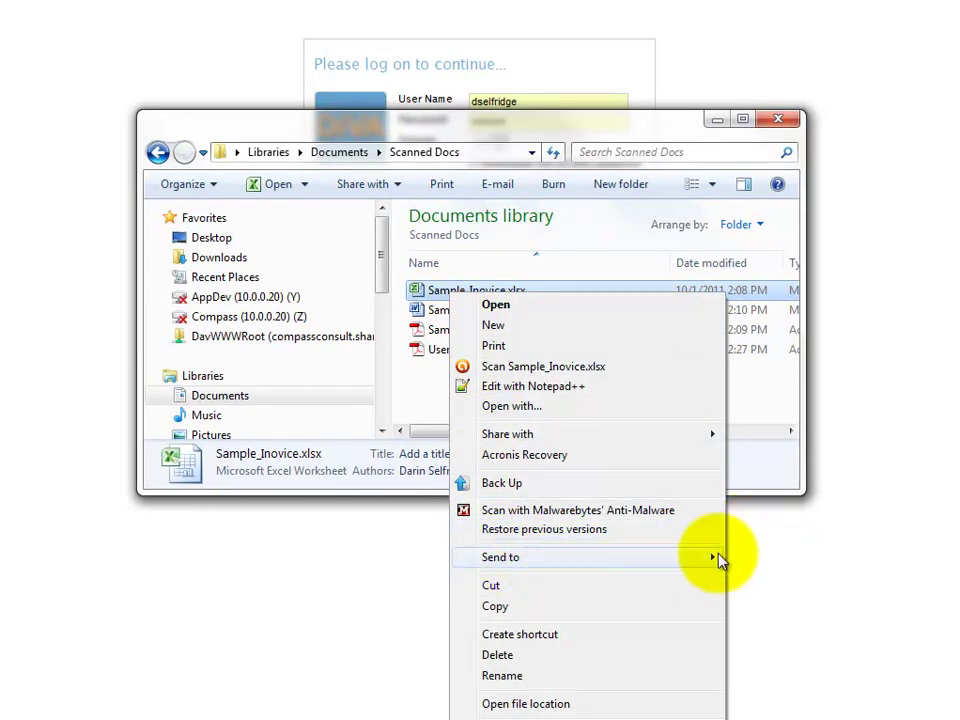
pyautogui.moveTo(716, 560)
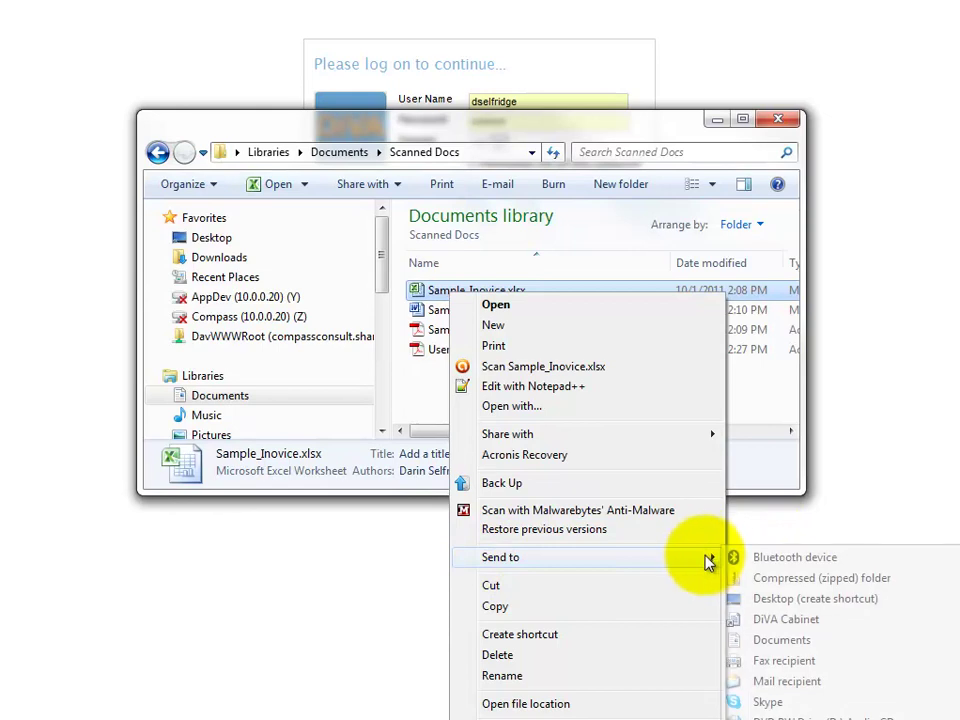
pyautogui.click(775, 620)
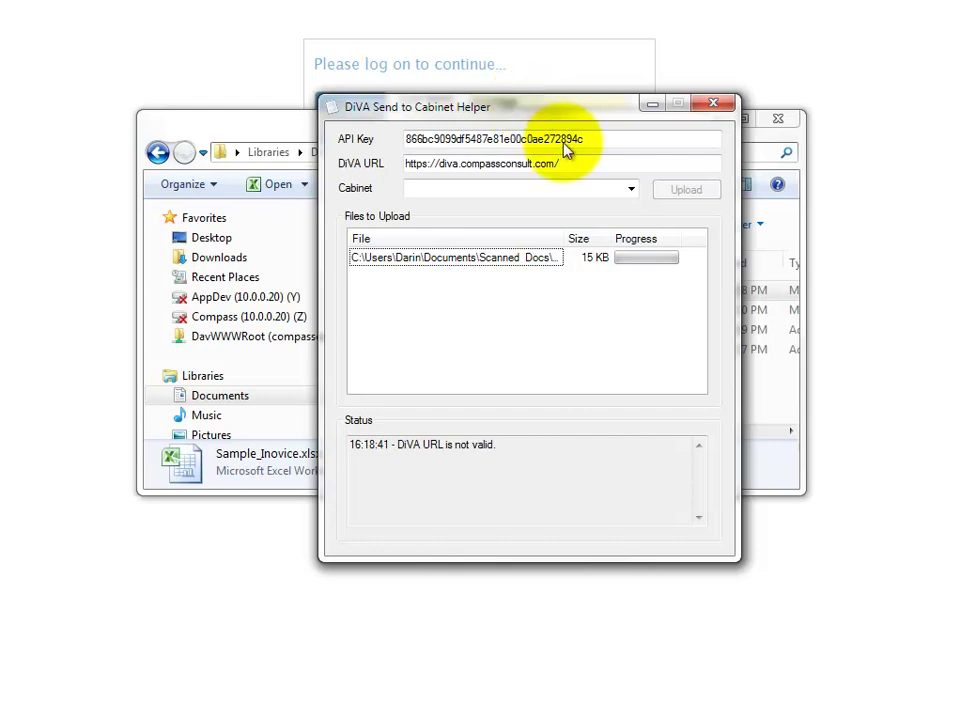
pyautogui.click(585, 166)
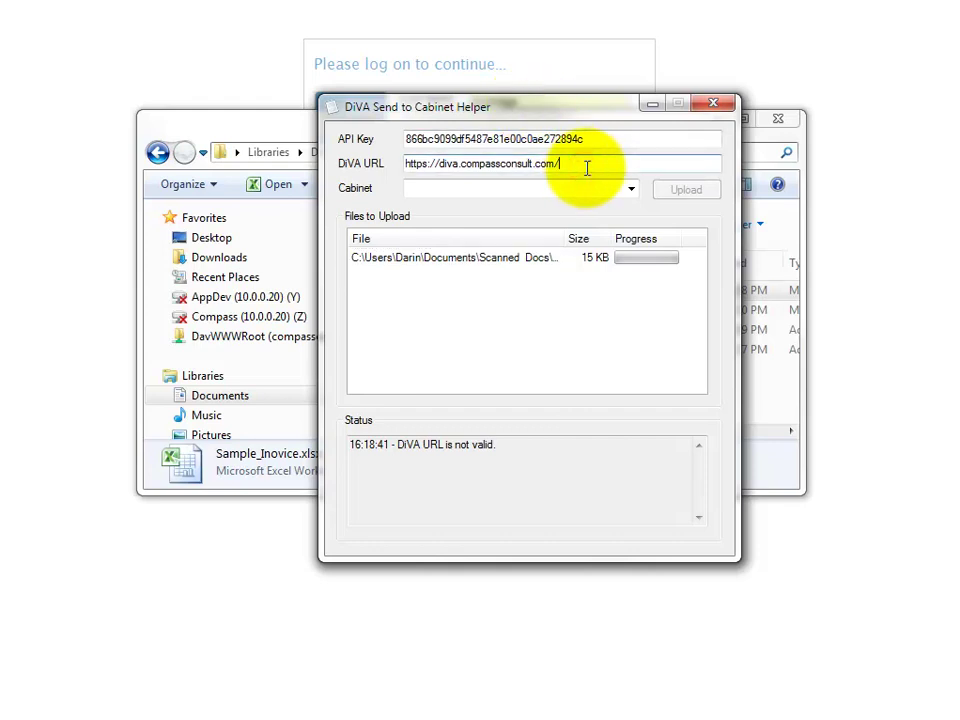
pyautogui.write('/')
pyautogui.press('Tab')
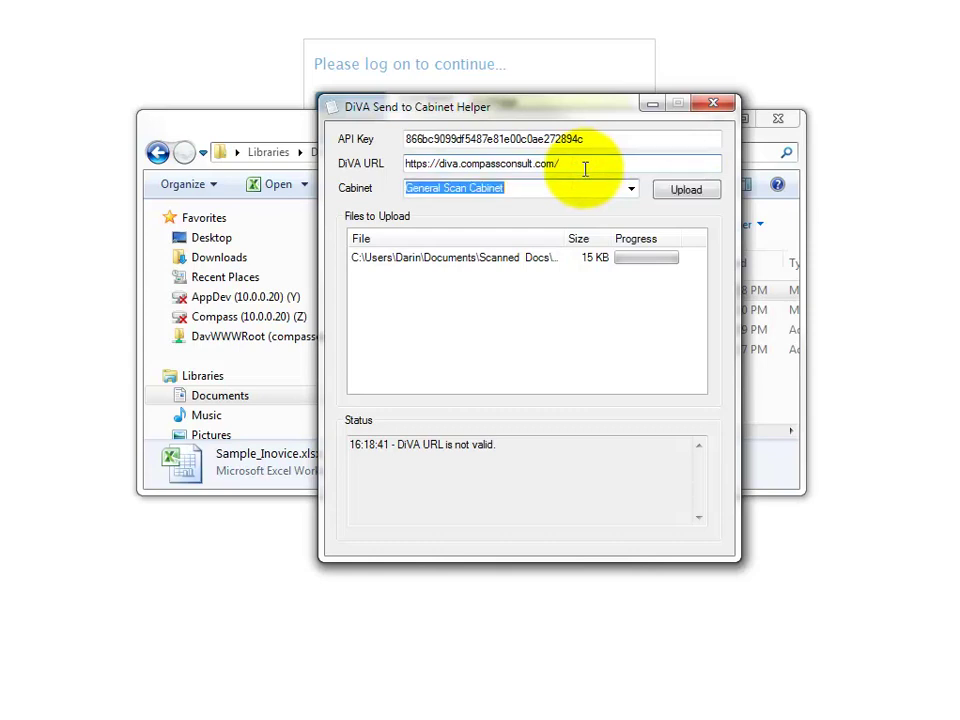
pyautogui.click(632, 191)
pyautogui.click(632, 191)
pyautogui.click(528, 260)
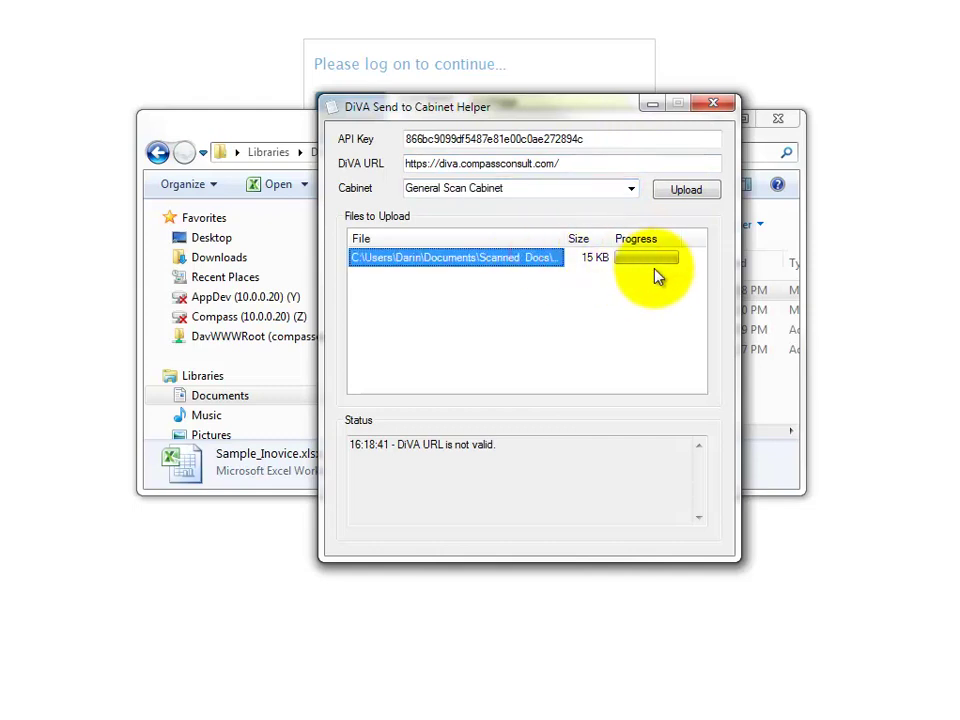
pyautogui.click(686, 193)
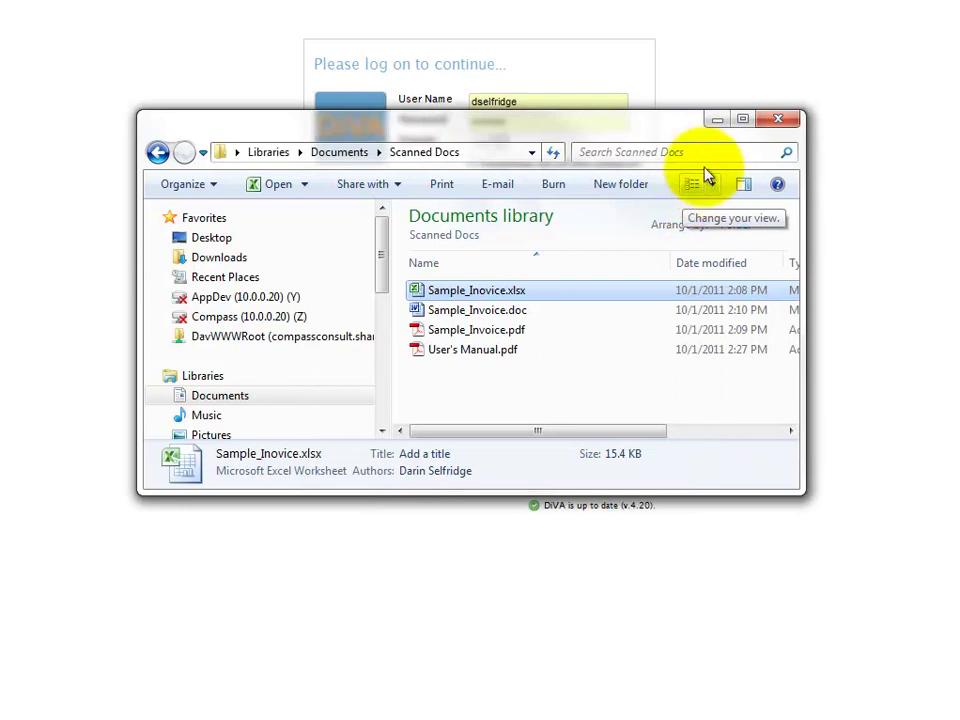
# Step: Log on to DiVA with the prefilled credentials and select Sample_Inovice.xlsx in the General Scan Cabinet for indexing
pyautogui.click(717, 119)
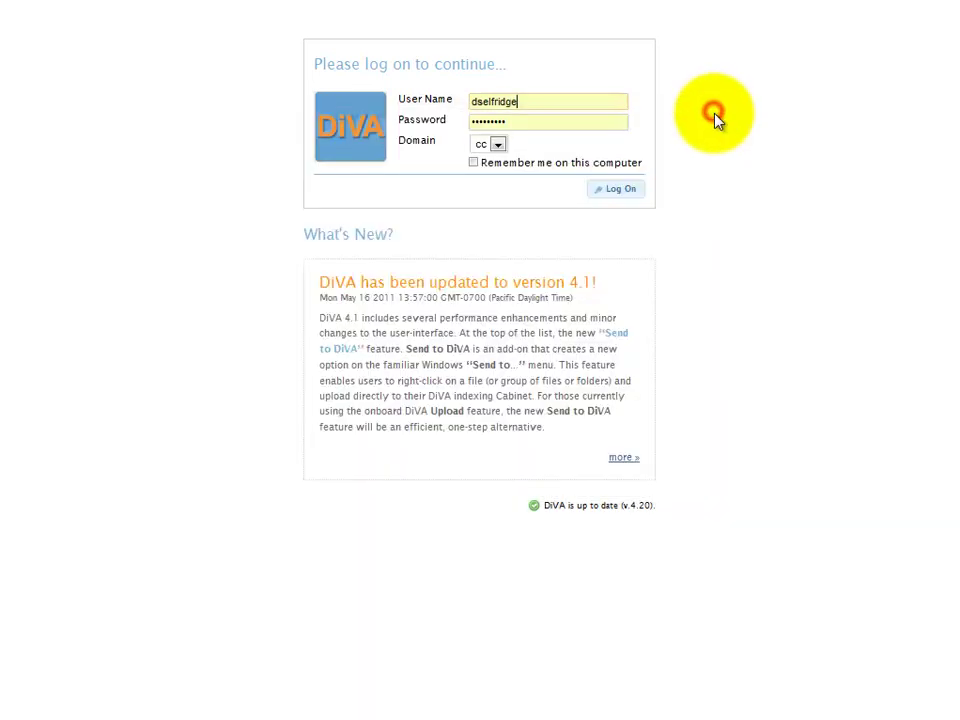
pyautogui.click(622, 191)
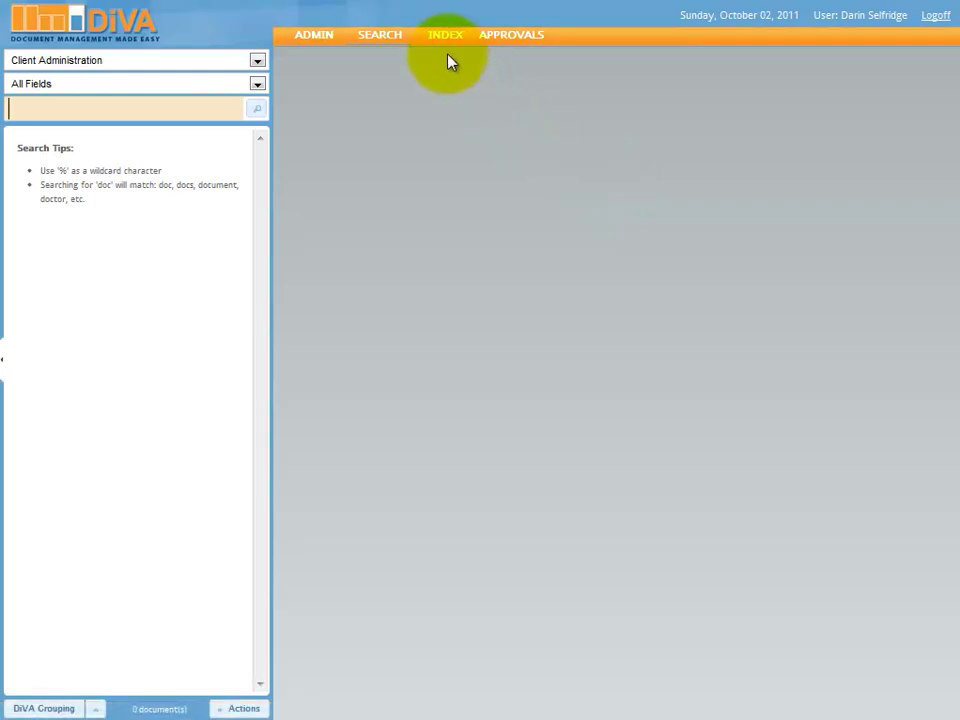
pyautogui.click(443, 43)
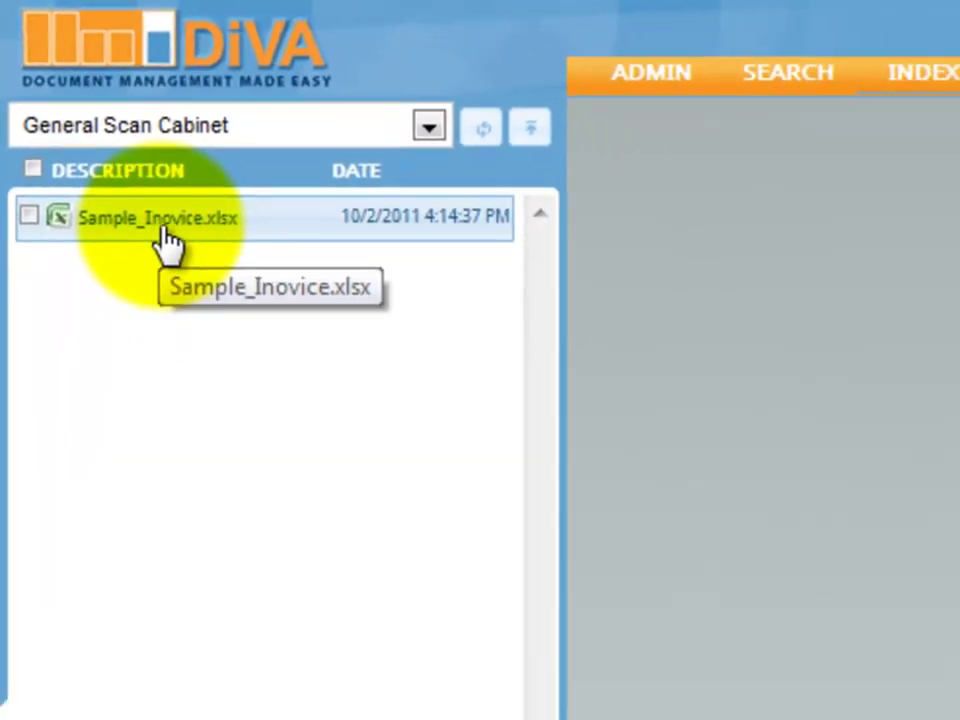
pyautogui.click(145, 192)
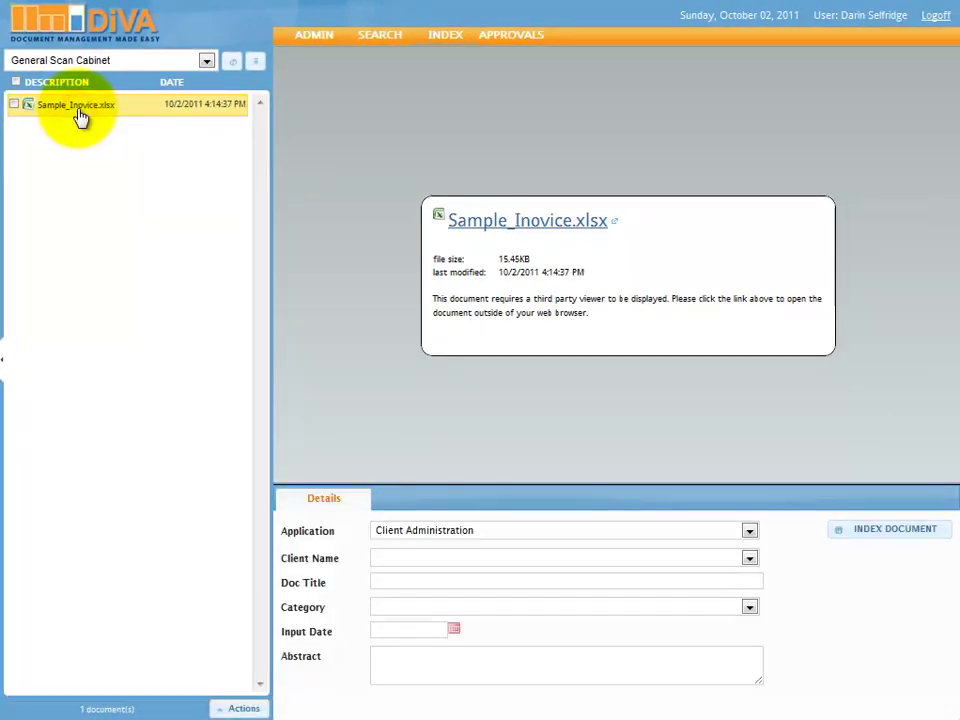
# Step: Download Sample_Inovice.xlsx, view it in Excel with editing enabled, and close the workbook
pyautogui.click(498, 221)
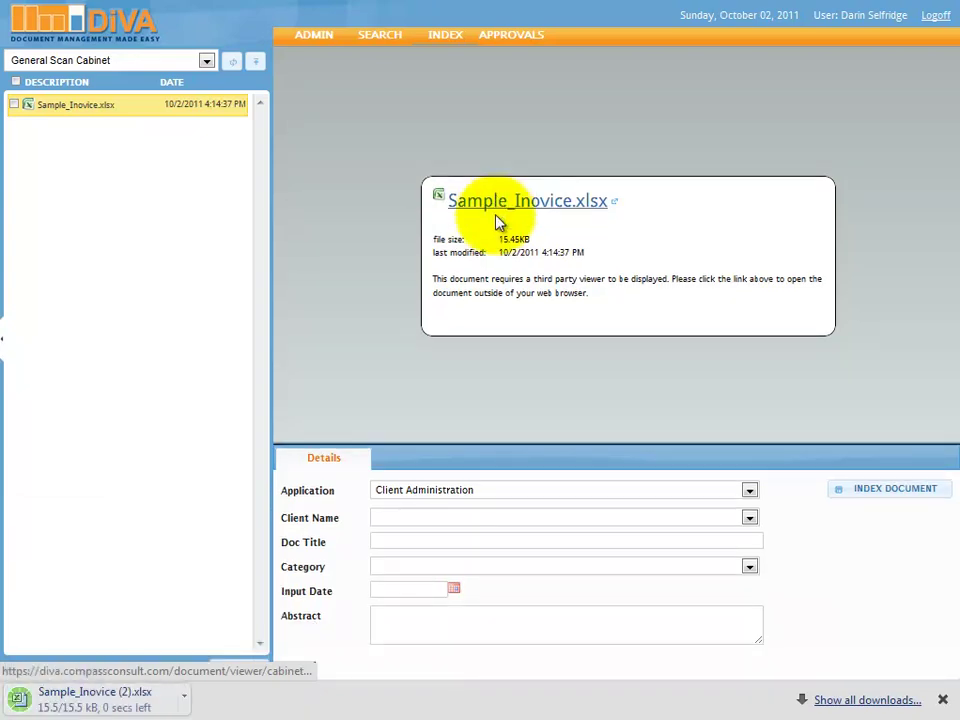
pyautogui.click(94, 699)
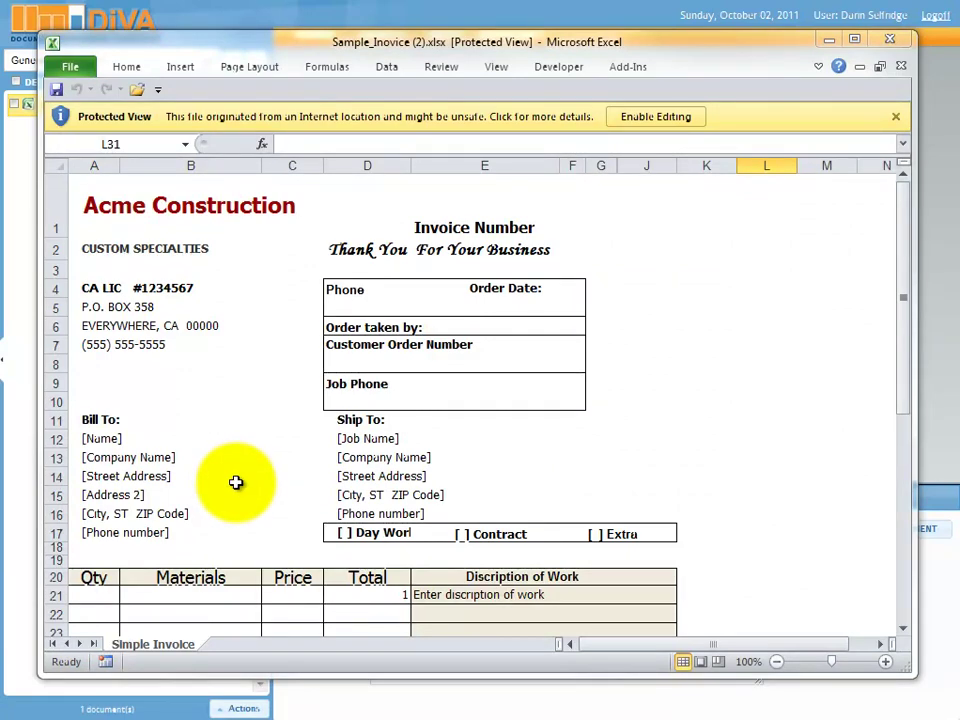
pyautogui.click(670, 116)
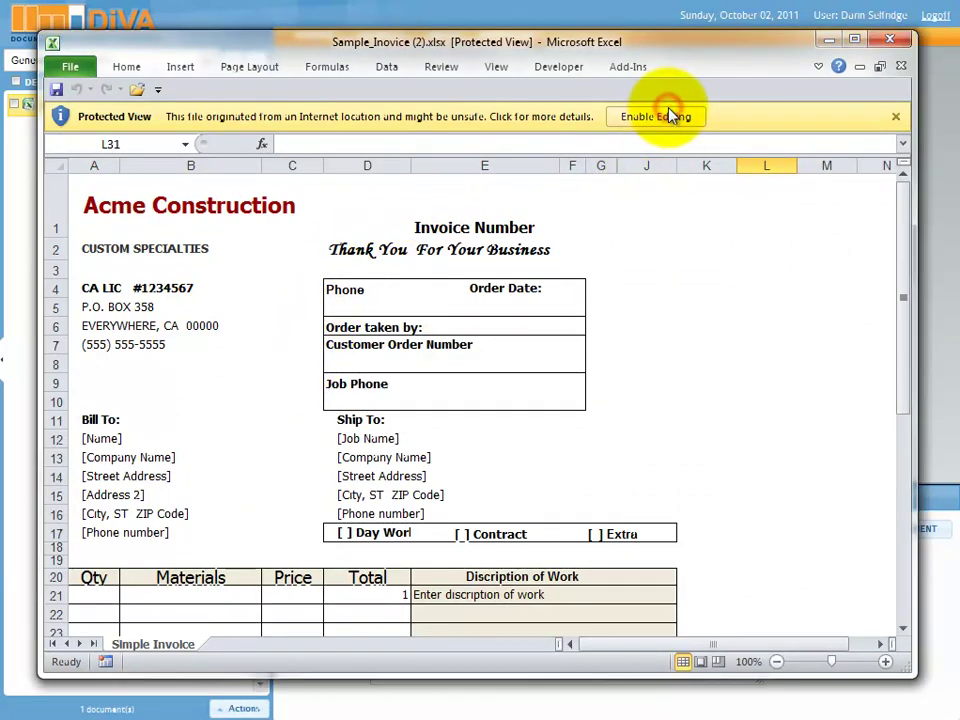
pyautogui.click(889, 39)
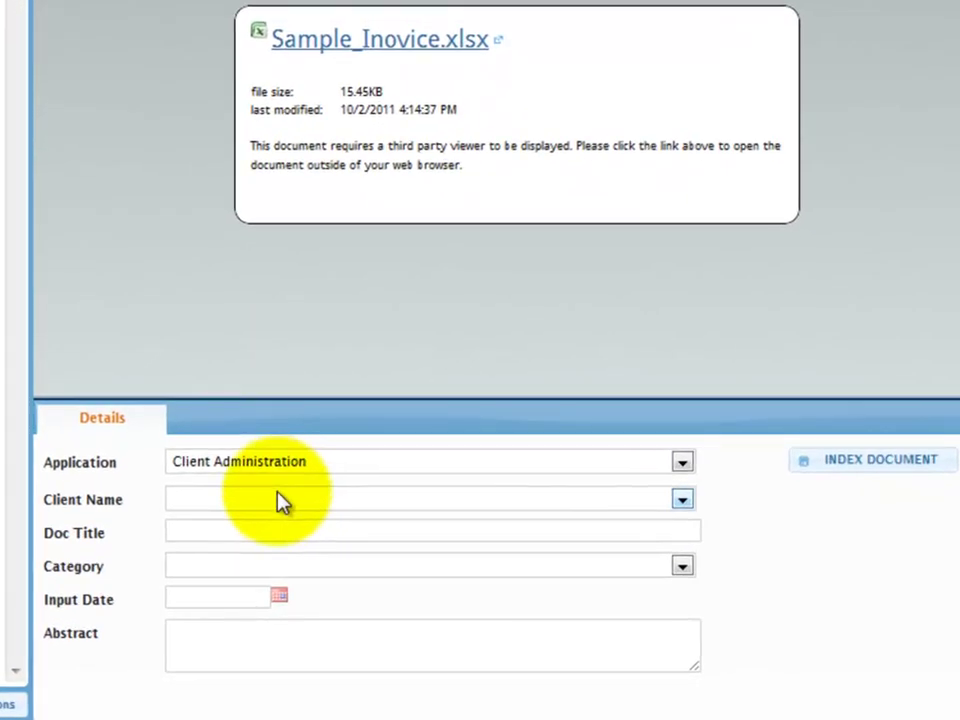
# Step: Set the spreadsheet's application to [DEMO] Vendor Invoices and its vendor name to Santa Barbara B & T
pyautogui.click(283, 463)
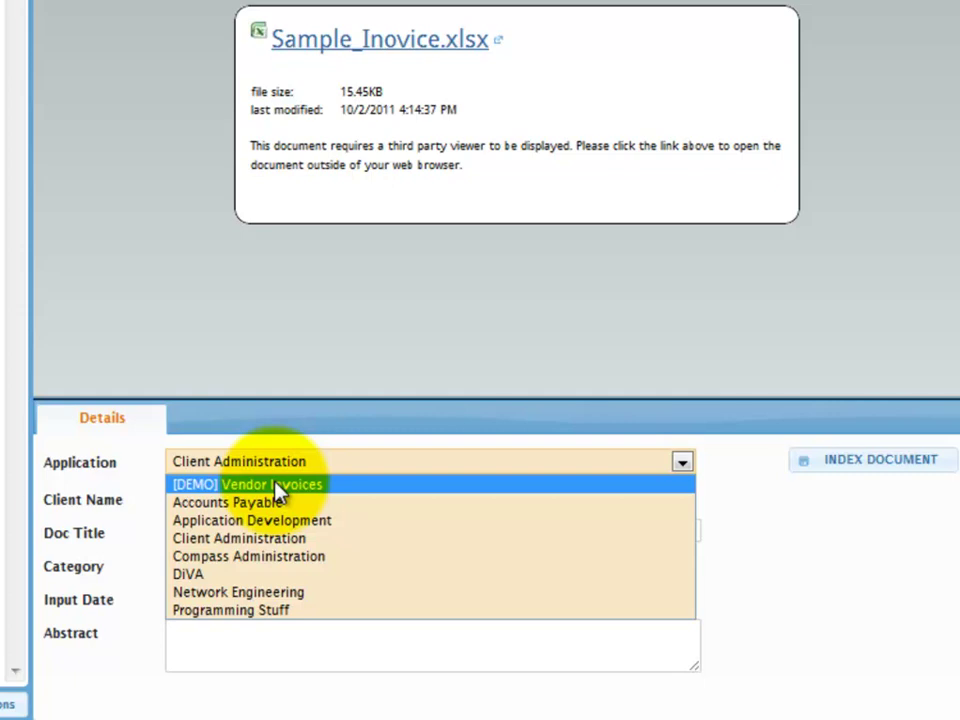
pyautogui.click(276, 485)
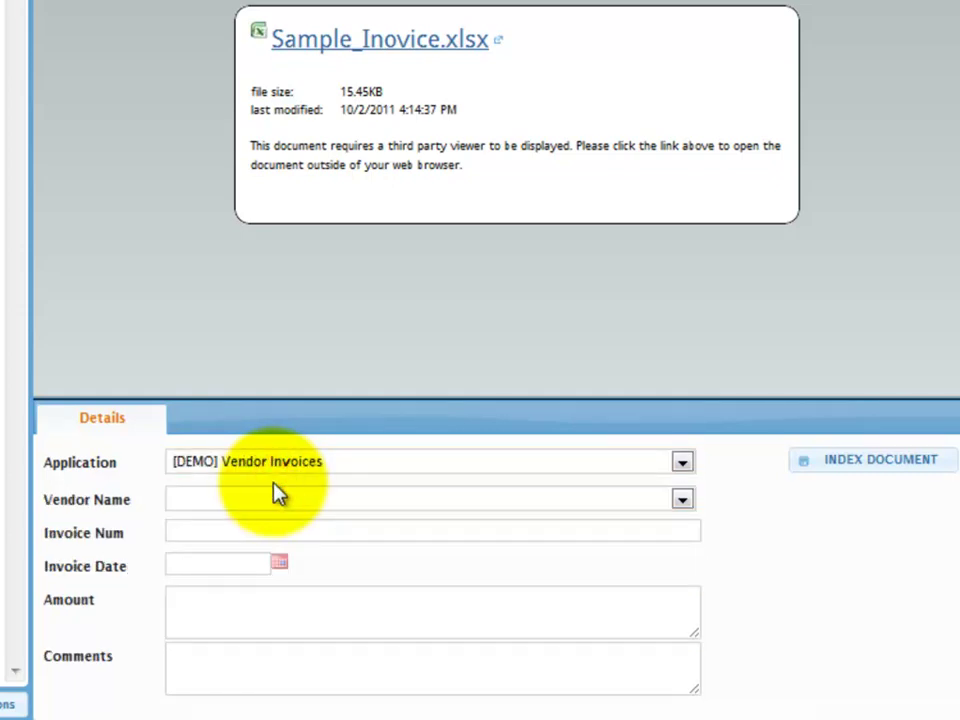
pyautogui.click(262, 508)
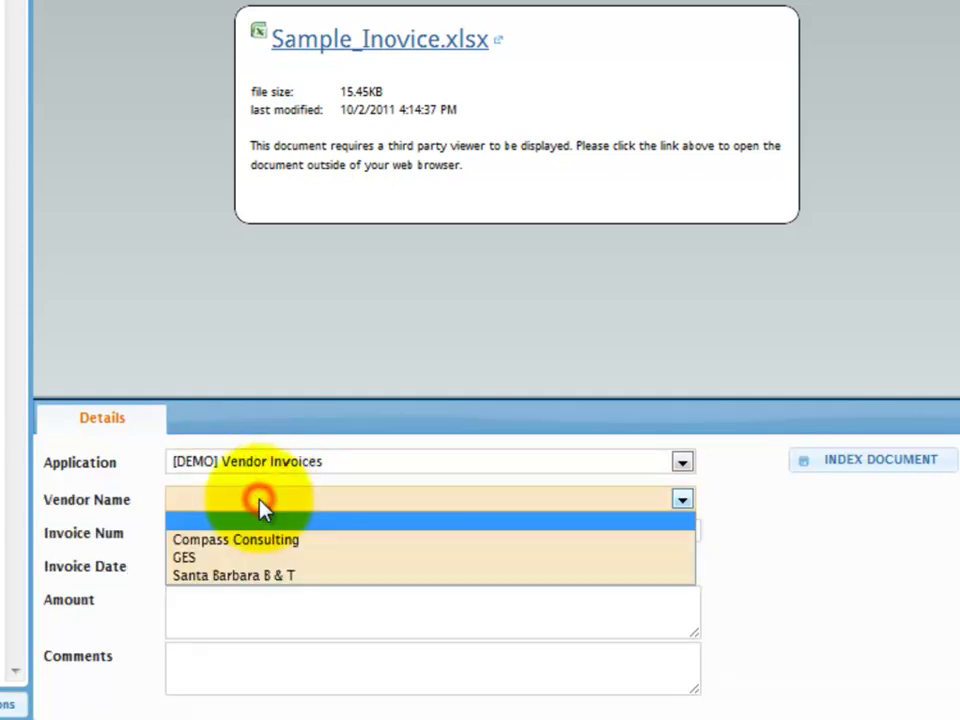
pyautogui.click(240, 580)
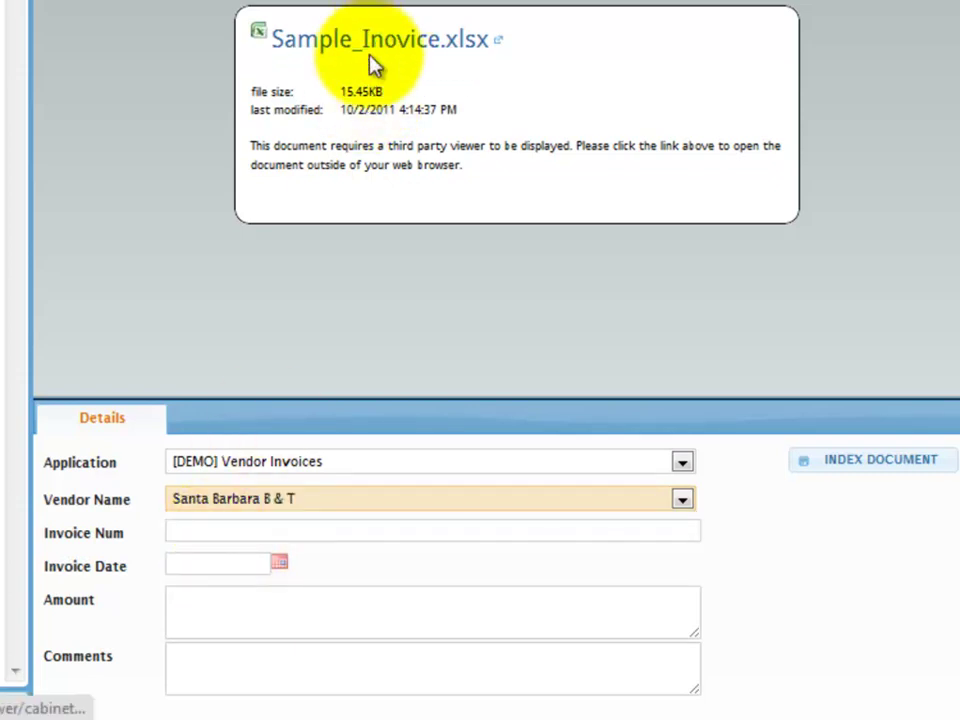
# Step: Enter invoice number 12345 and set the invoice date to 10/02/2011
pyautogui.click(196, 533)
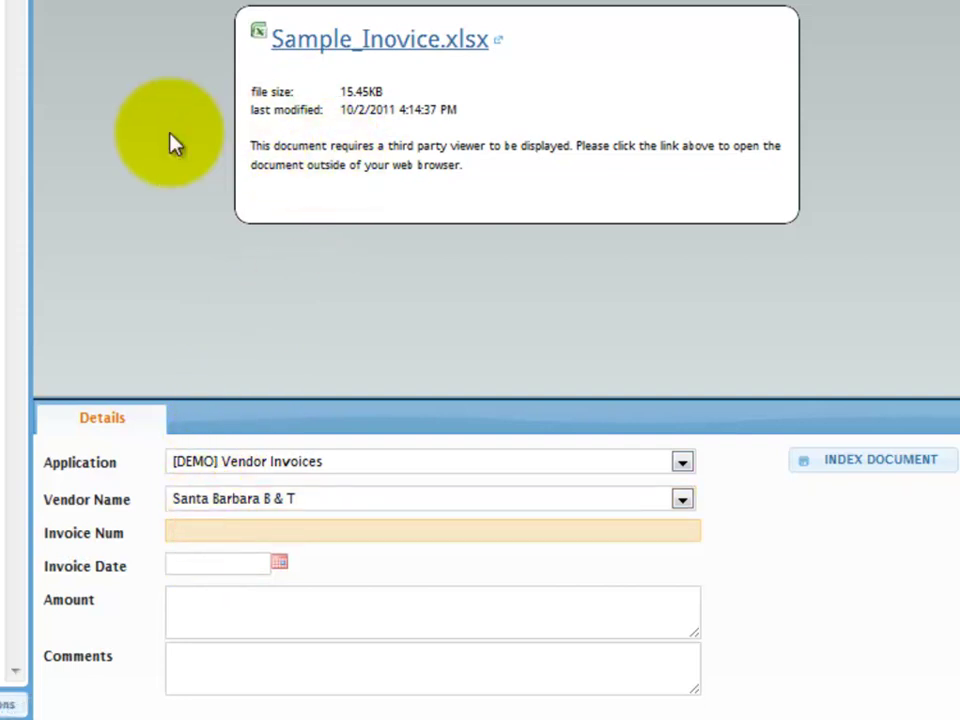
pyautogui.write('12345')
pyautogui.click(255, 566)
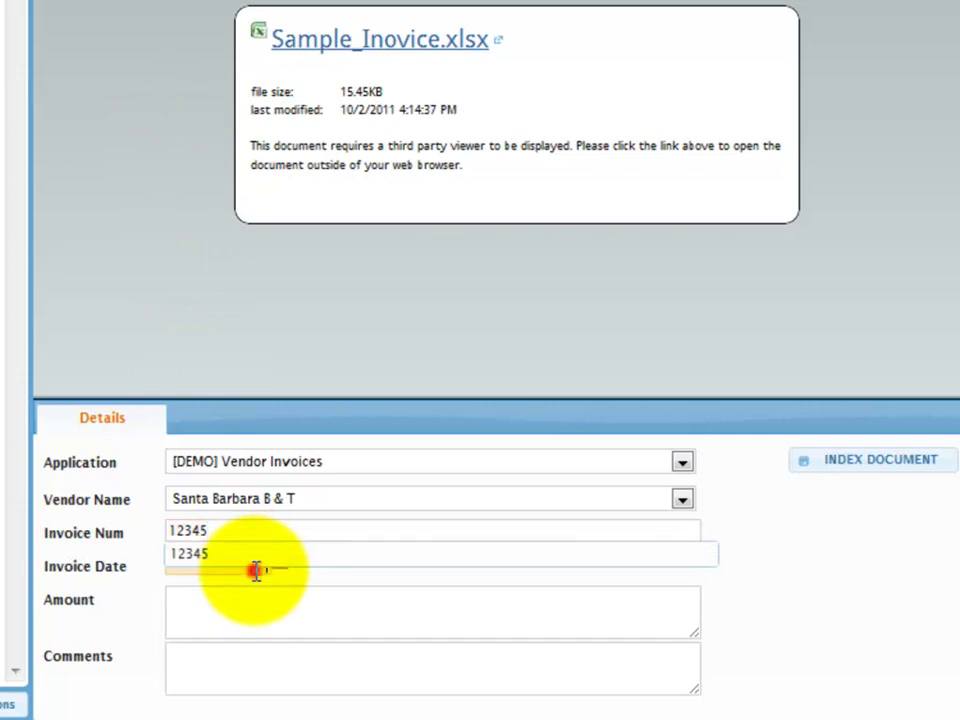
pyautogui.click(280, 566)
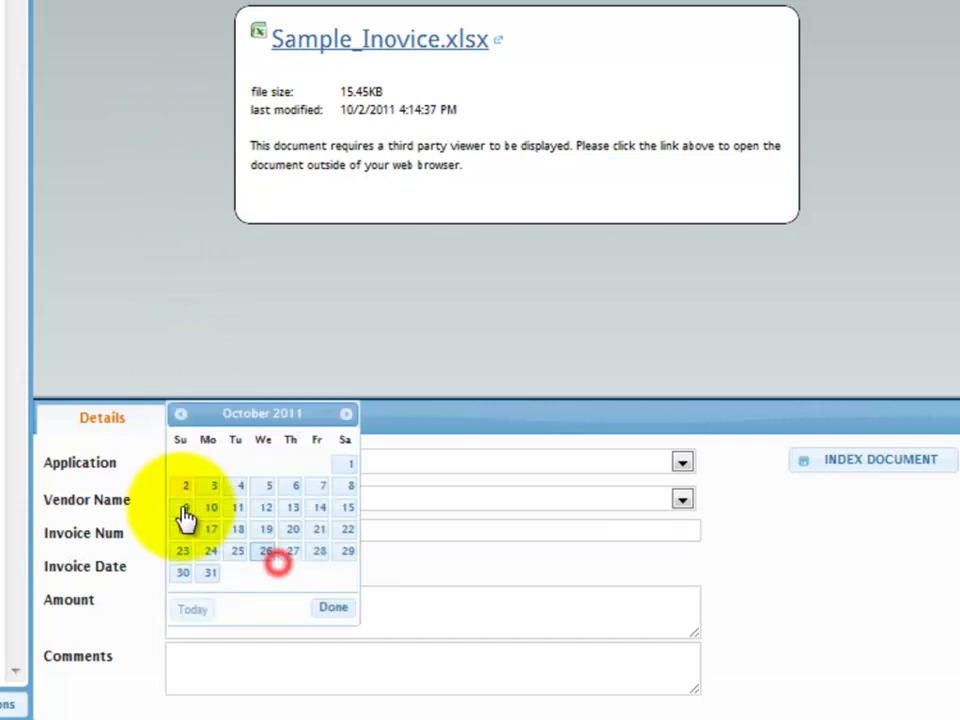
pyautogui.click(178, 487)
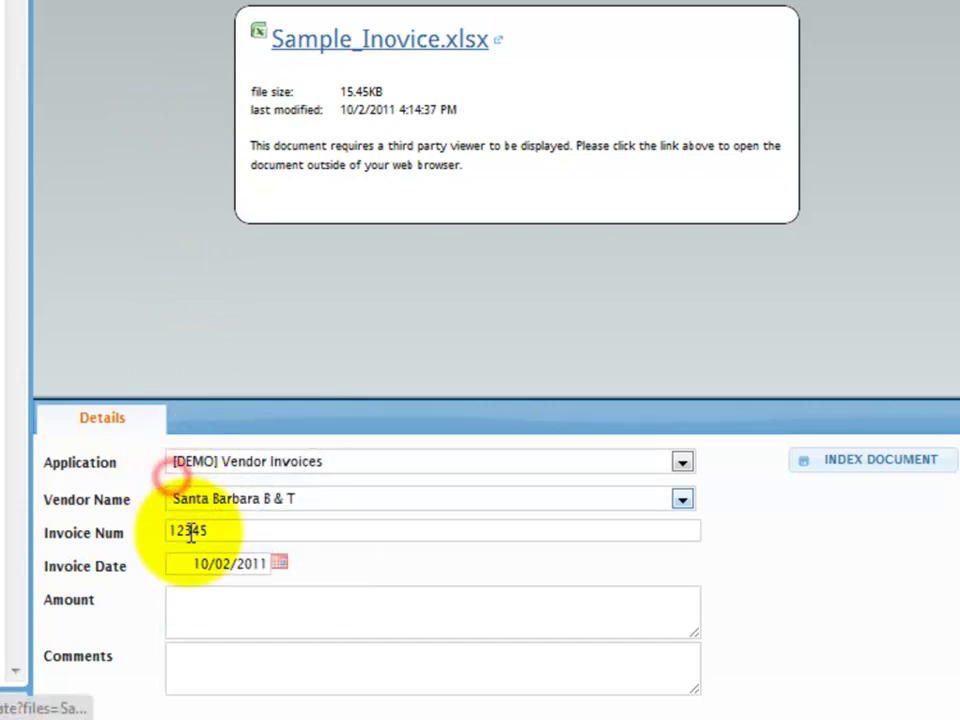
# Step: Set the invoice amount to 150.00 and index the document
pyautogui.click(212, 605)
pyautogui.write('1')
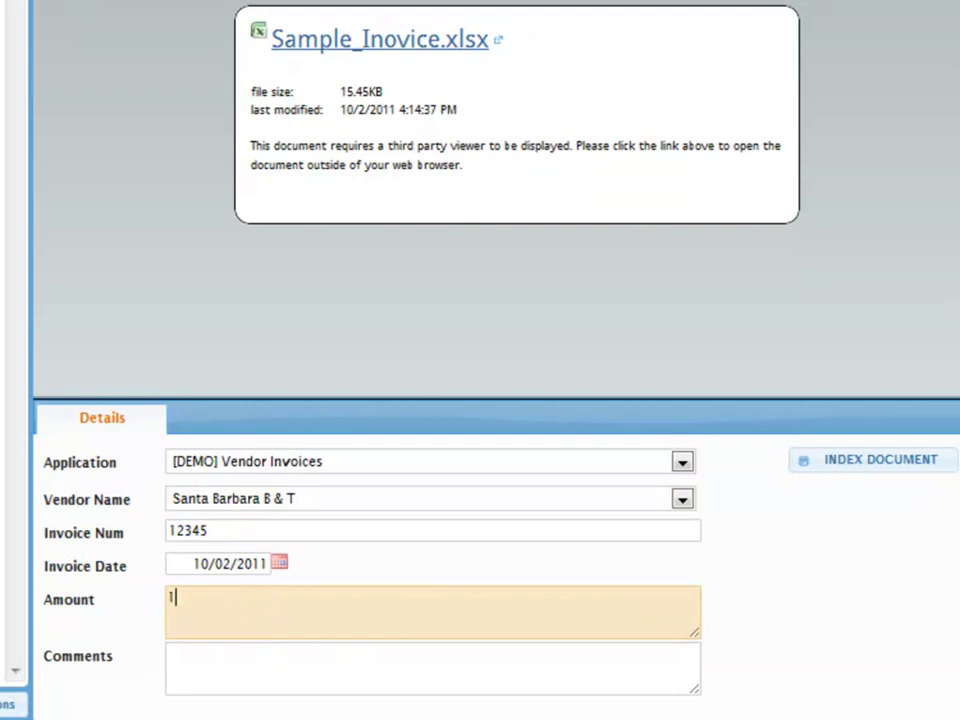
pyautogui.write('50.00')
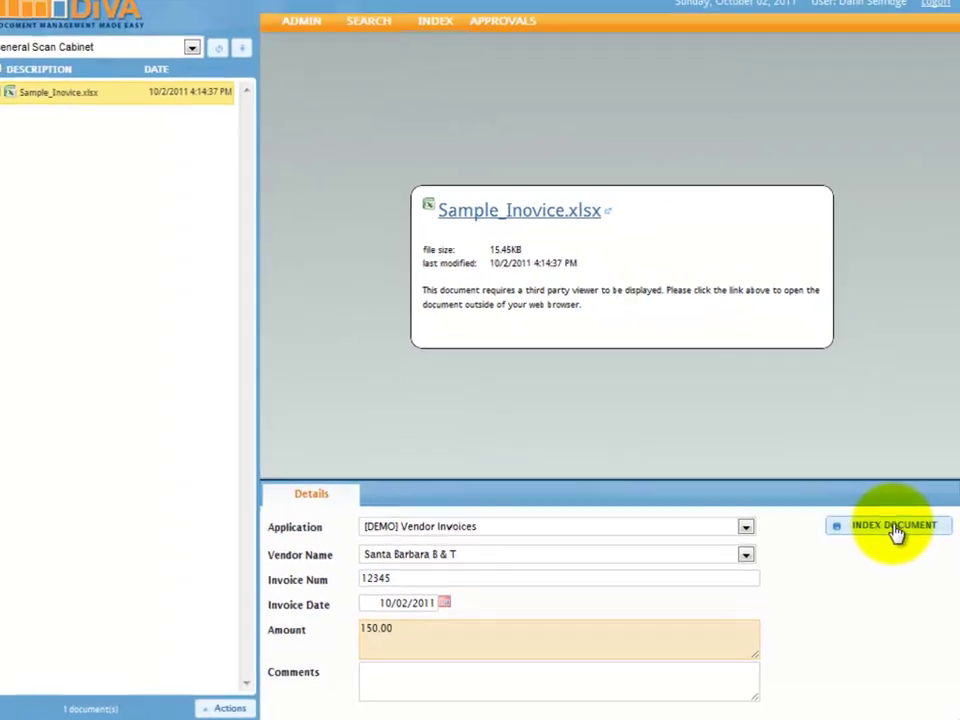
pyautogui.click(895, 530)
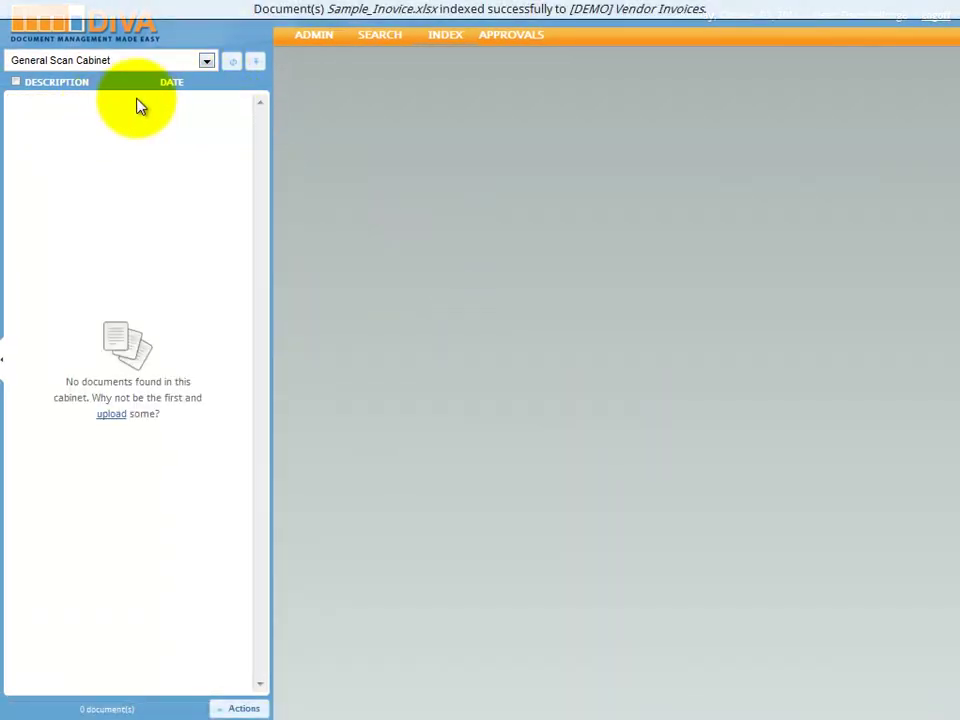
# Step: Search all fields of the [DEMO] Vendor Invoices application for 12345
pyautogui.click(378, 38)
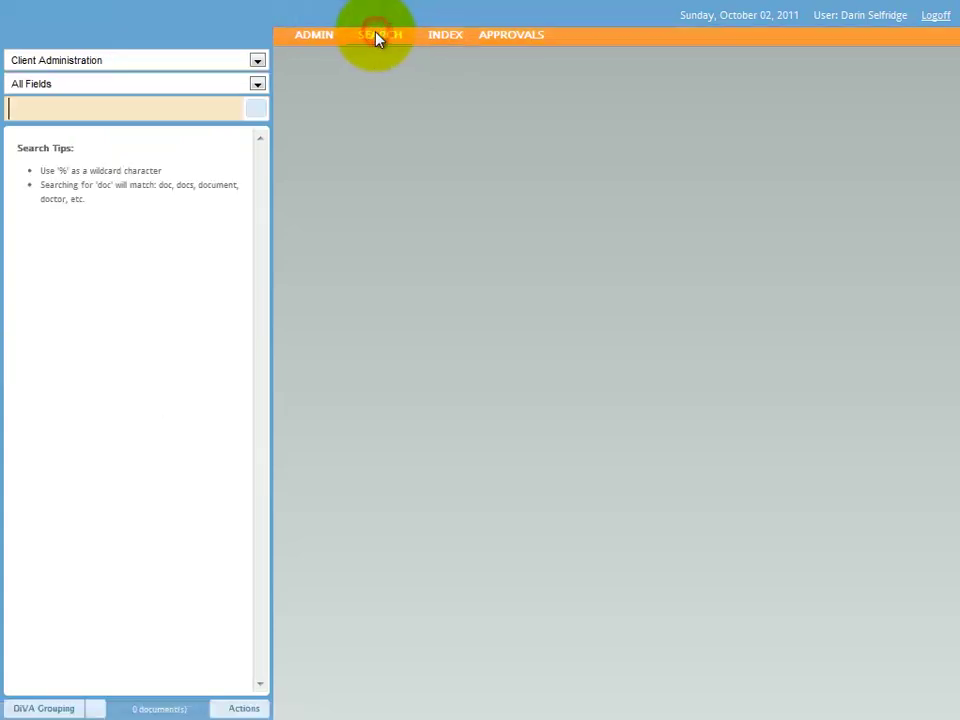
pyautogui.click(257, 61)
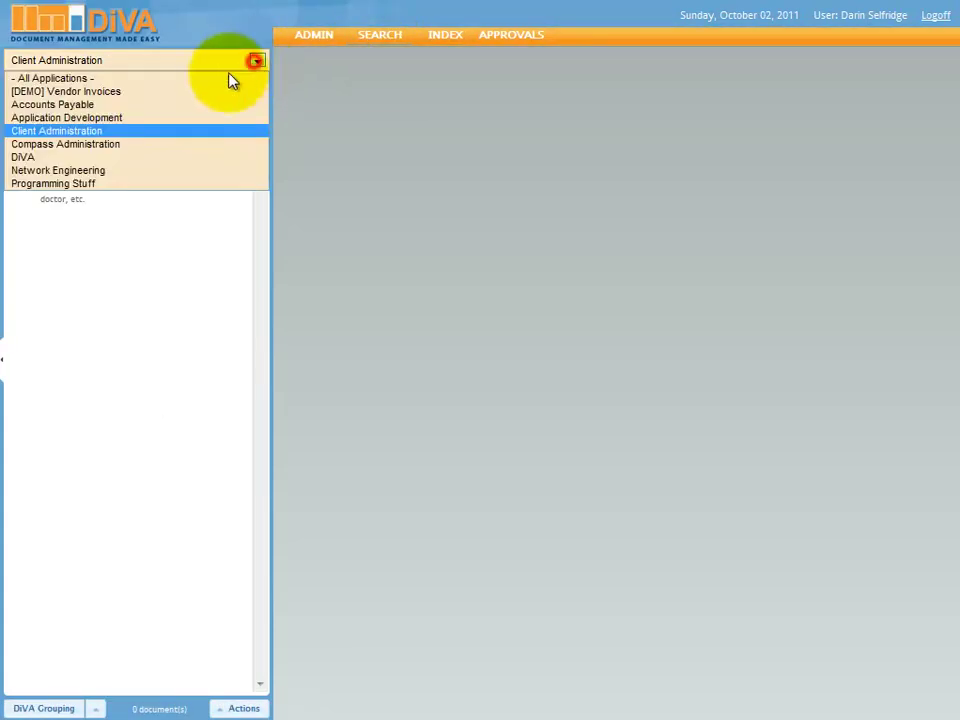
pyautogui.click(162, 91)
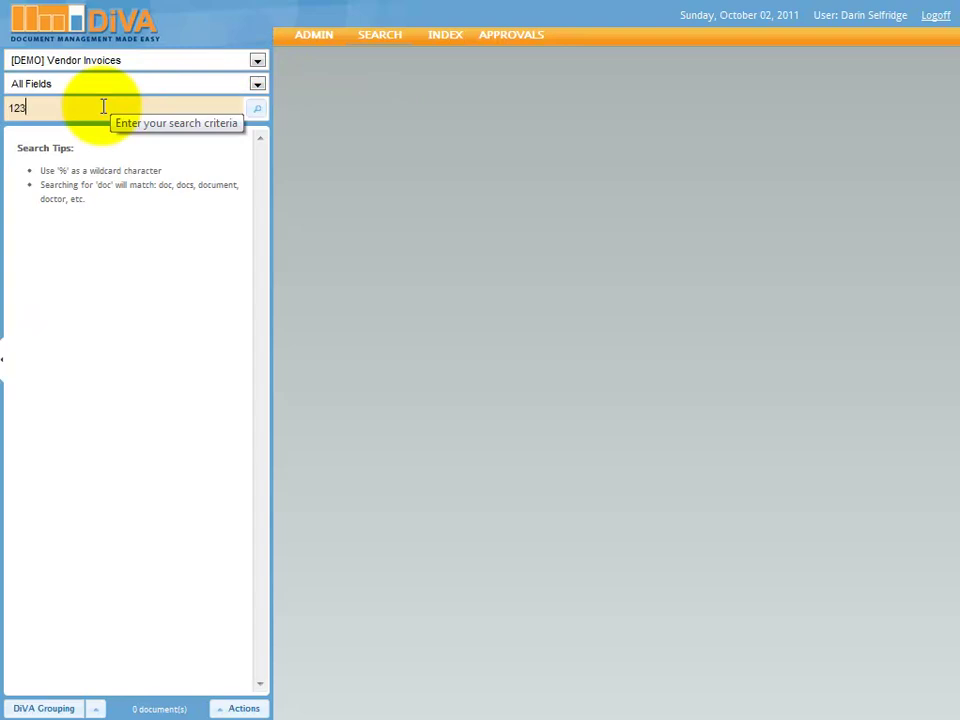
pyautogui.press('Return')
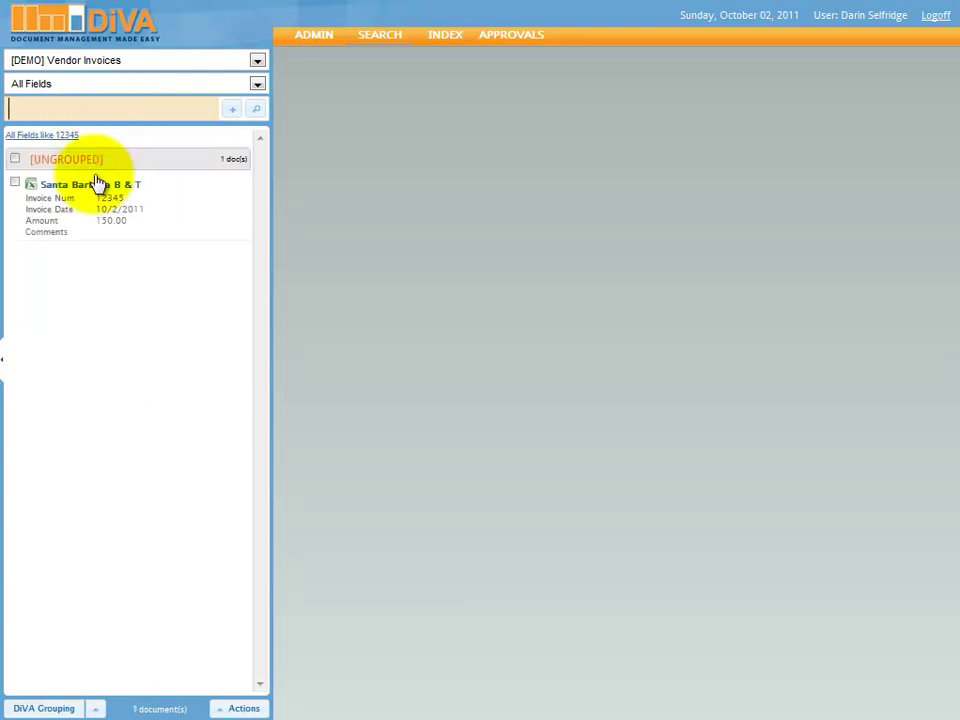
# Step: Open the Santa Barbara B & T invoice from the search results, download and view its spreadsheet 75-12.xlsx in Excel, and close the workbook
pyautogui.click(141, 205)
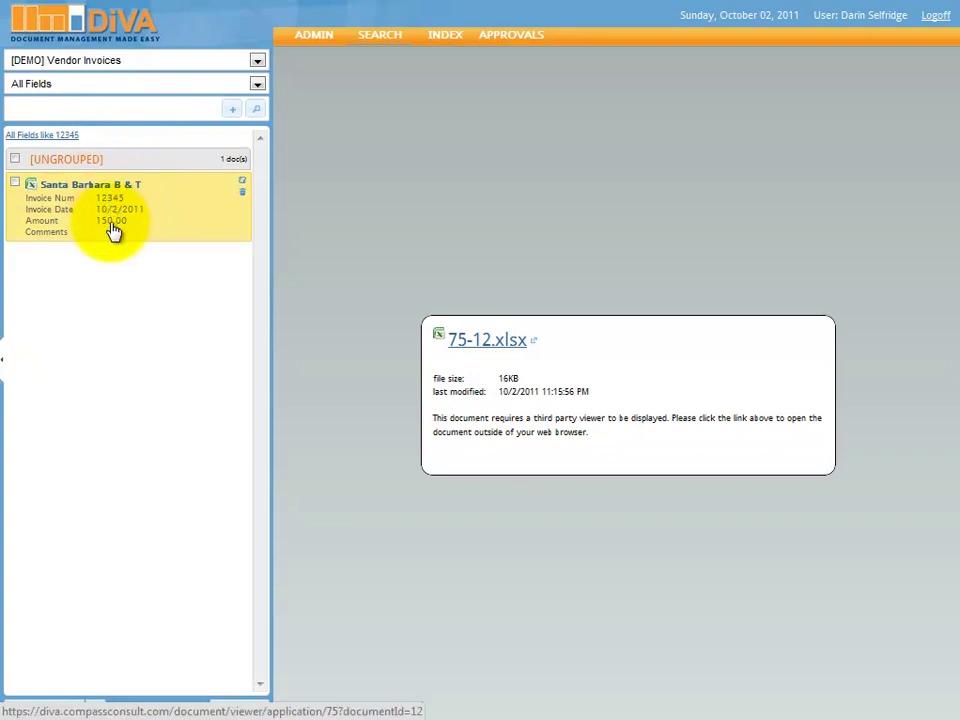
pyautogui.click(472, 343)
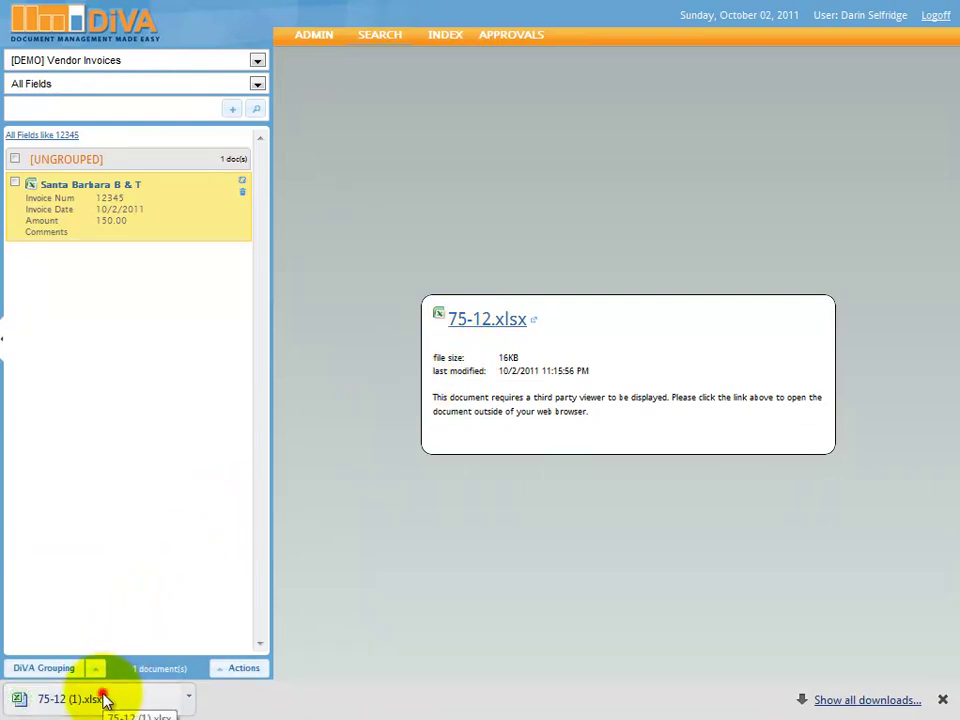
pyautogui.click(105, 700)
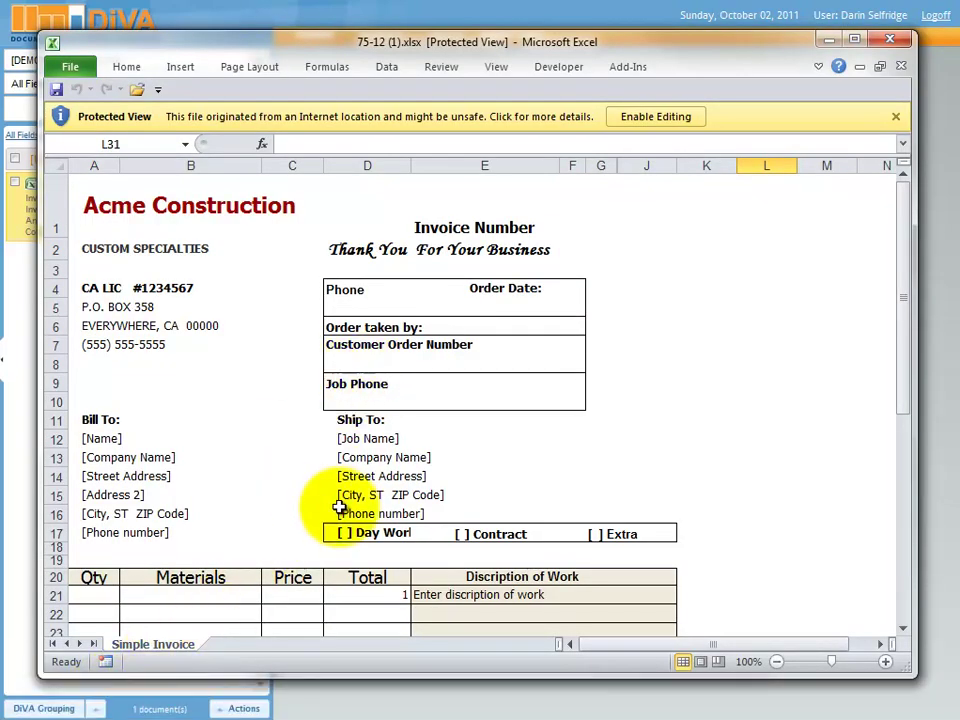
pyautogui.click(890, 39)
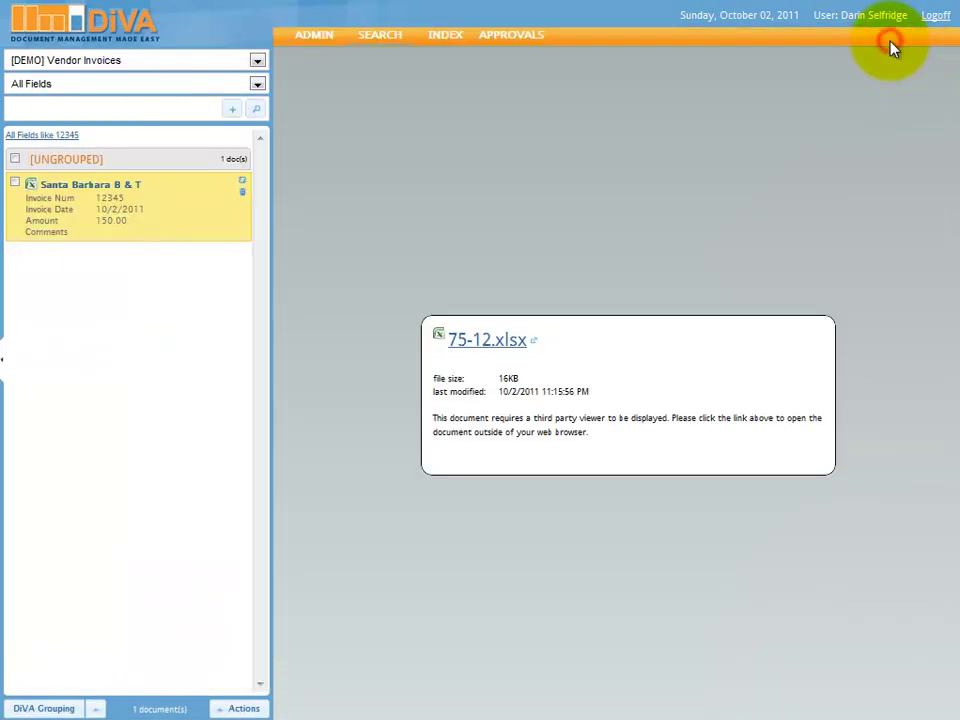
# Step: Return to indexing in the General Scan Cabinet, view the Upload Documents dialog, and dismiss it
pyautogui.click(454, 36)
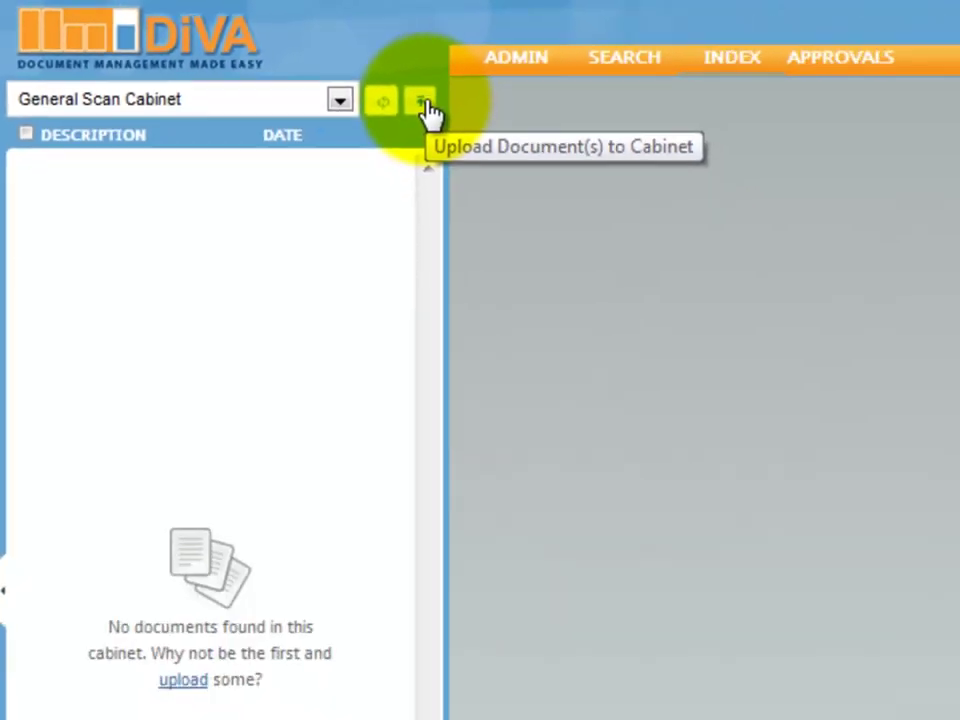
pyautogui.click(697, 171)
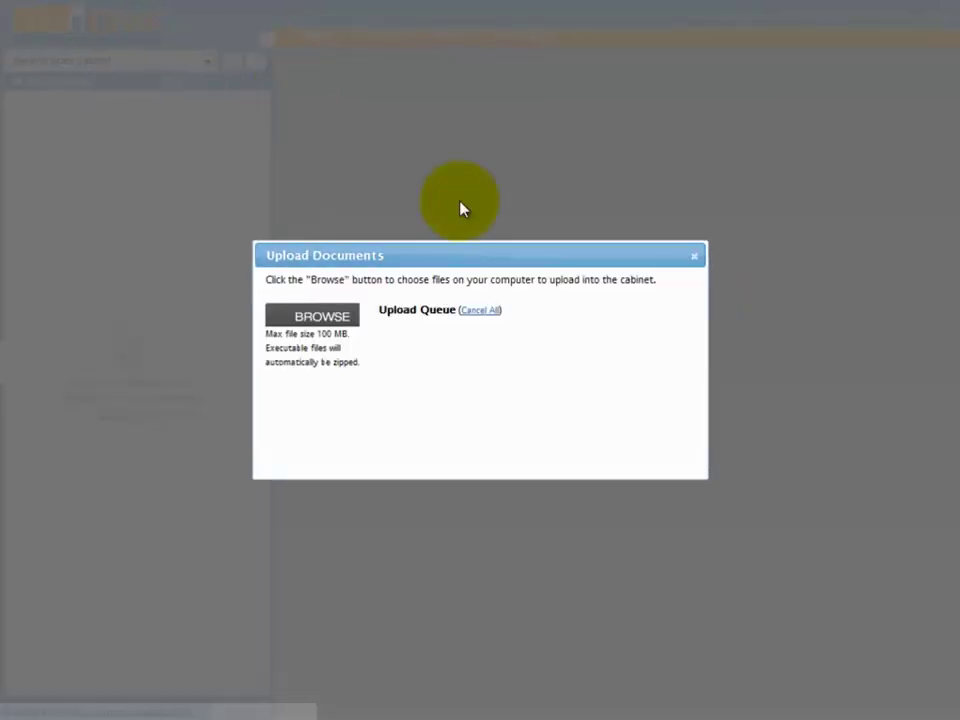
pyautogui.click(694, 256)
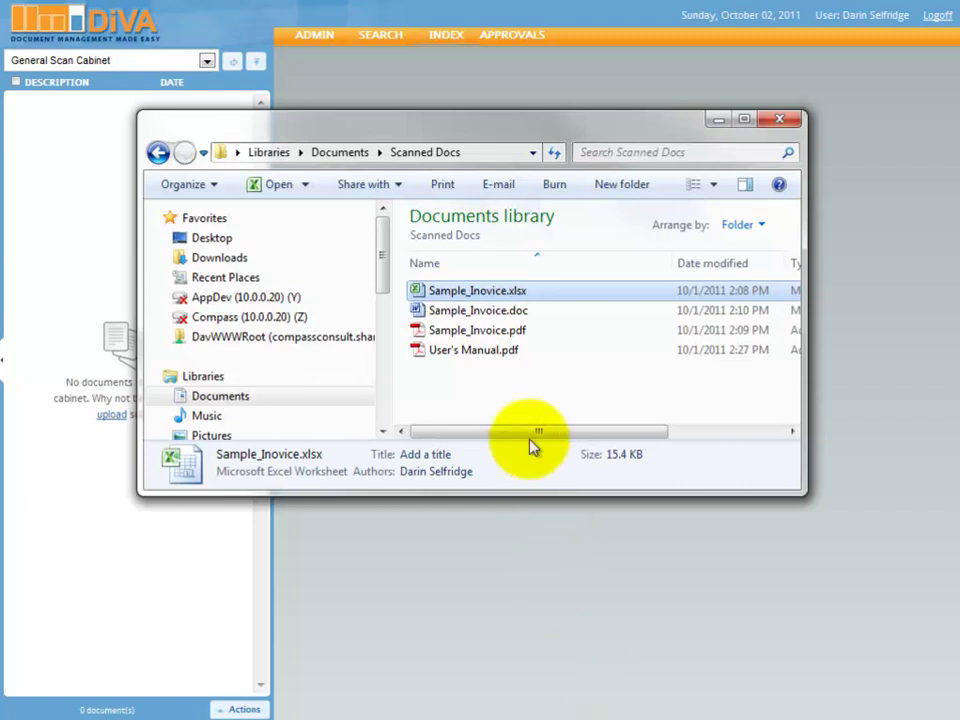
# Step: Send Sample_Invoice.pdf from the Scanned Docs folder in Windows Explorer to the DiVA Cabinet
pyautogui.rightClick(476, 340)
pyautogui.moveTo(548, 608)
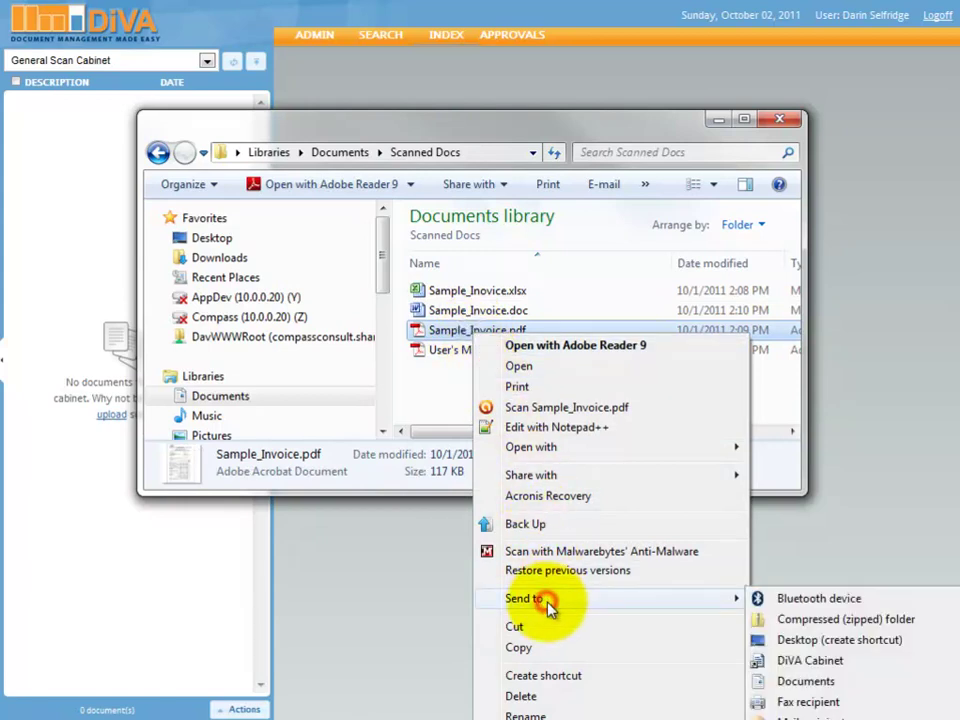
pyautogui.click(852, 661)
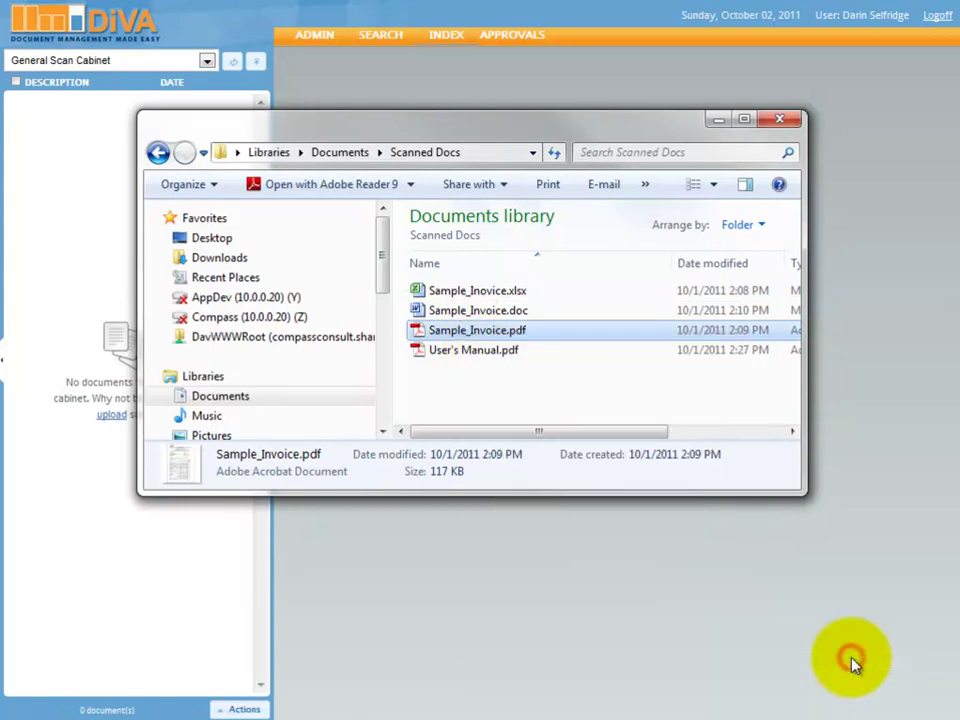